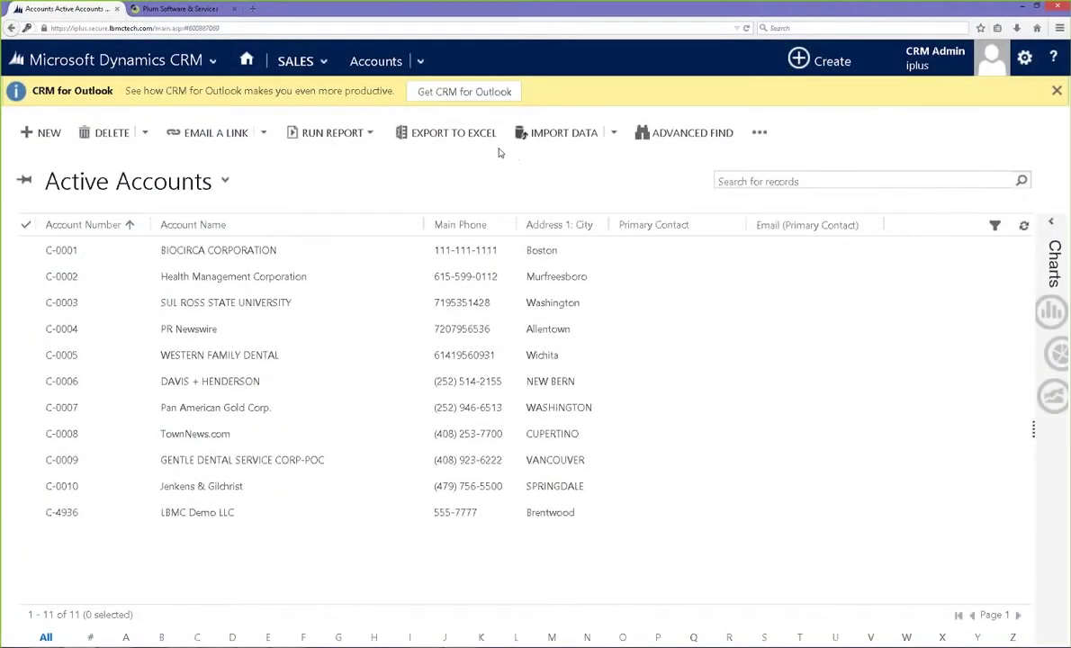
In the LBMC Demo LLC account, change the last word of the Street 1 address to "Way" and save the record
{"action": "double_click", "coordinate": [287, 514]}
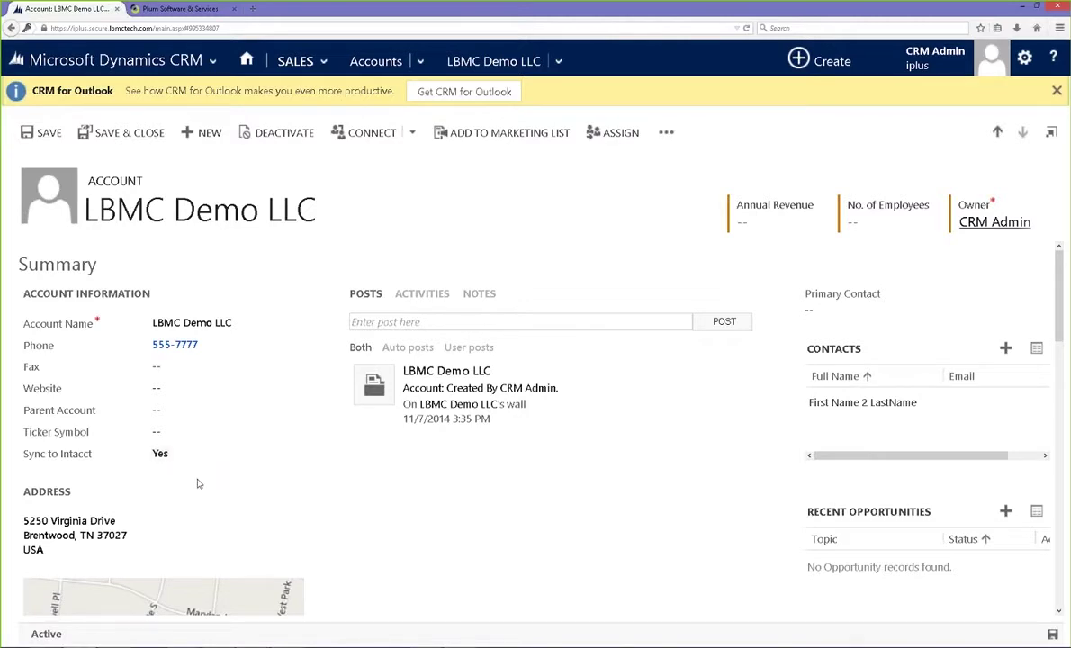
{"action": "left_click", "coordinate": [141, 526]}
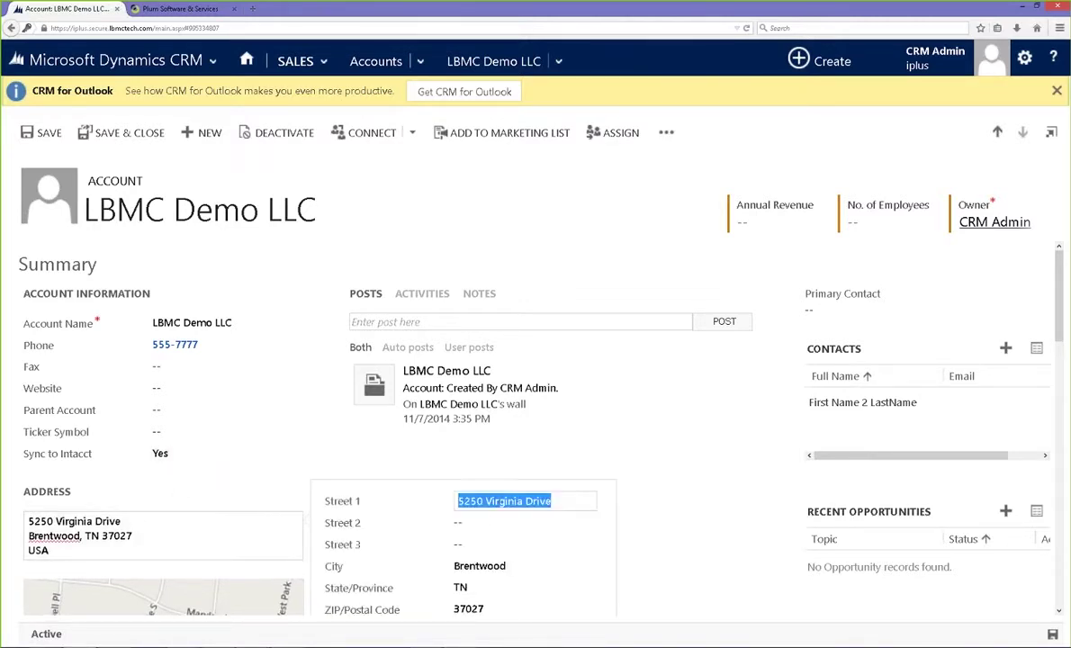
{"action": "left_click", "coordinate": [560, 501]}
{"action": "key", "text": "BackSpace"}
{"action": "key", "text": "BackSpace"}
{"action": "key", "text": "BackSpace"}
{"action": "key", "text": "BackSpace"}
{"action": "key", "text": "BackSpace"}
{"action": "type", "text": "Way"}
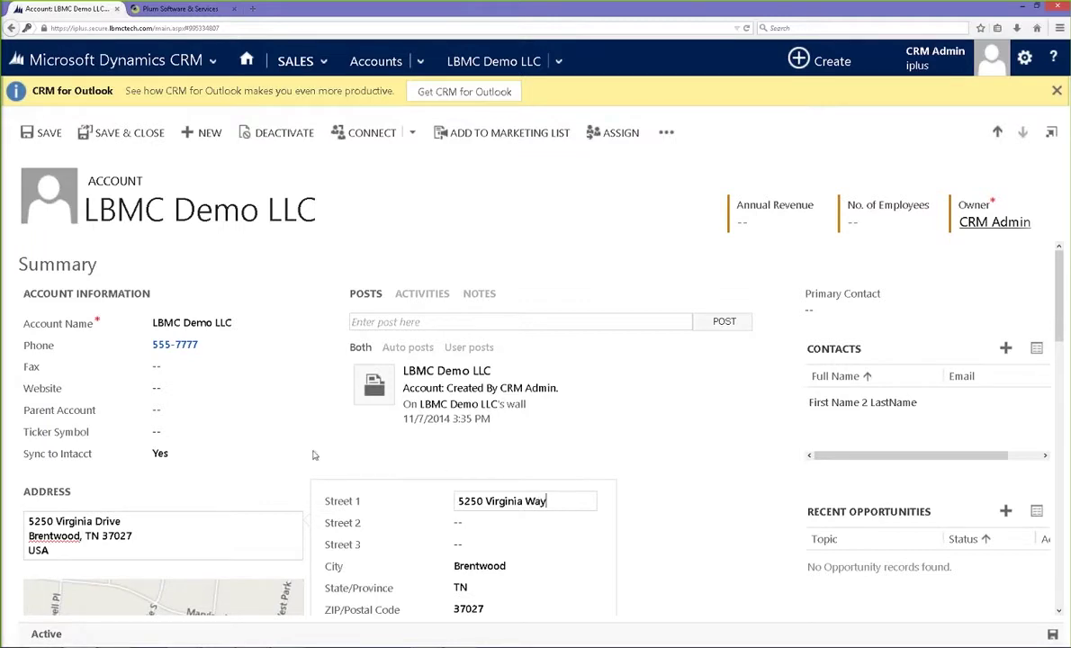
{"action": "left_click", "coordinate": [45, 133]}
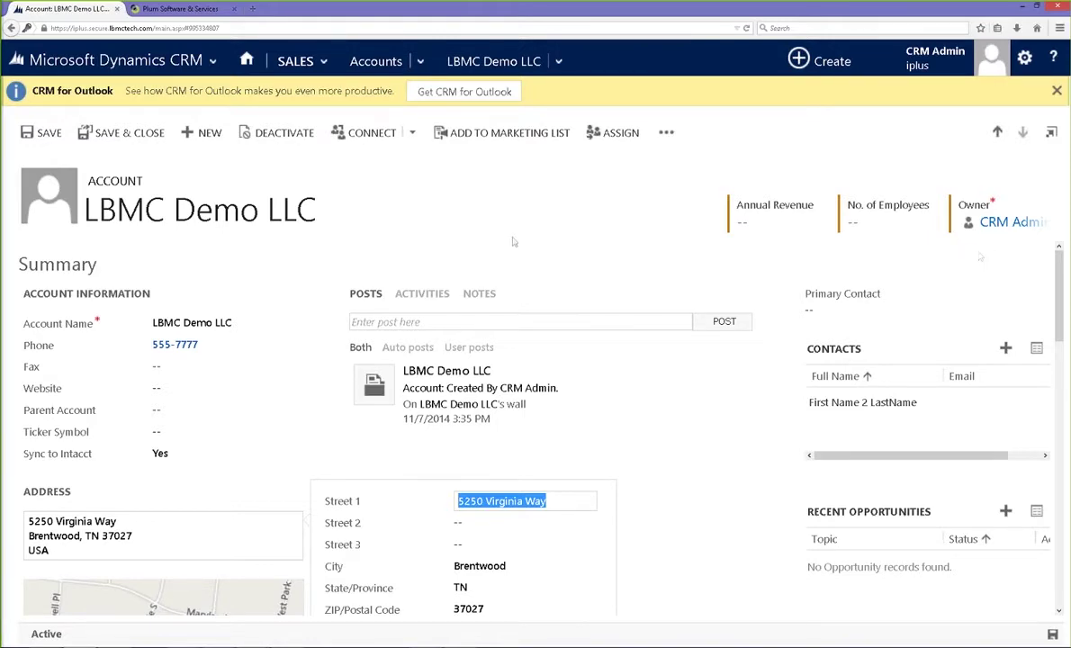
Switch to Intacct, filter customers by name "lbmc" and open the LBMC Demo LLC record to check its Address 1
{"action": "left_click", "coordinate": [176, 11]}
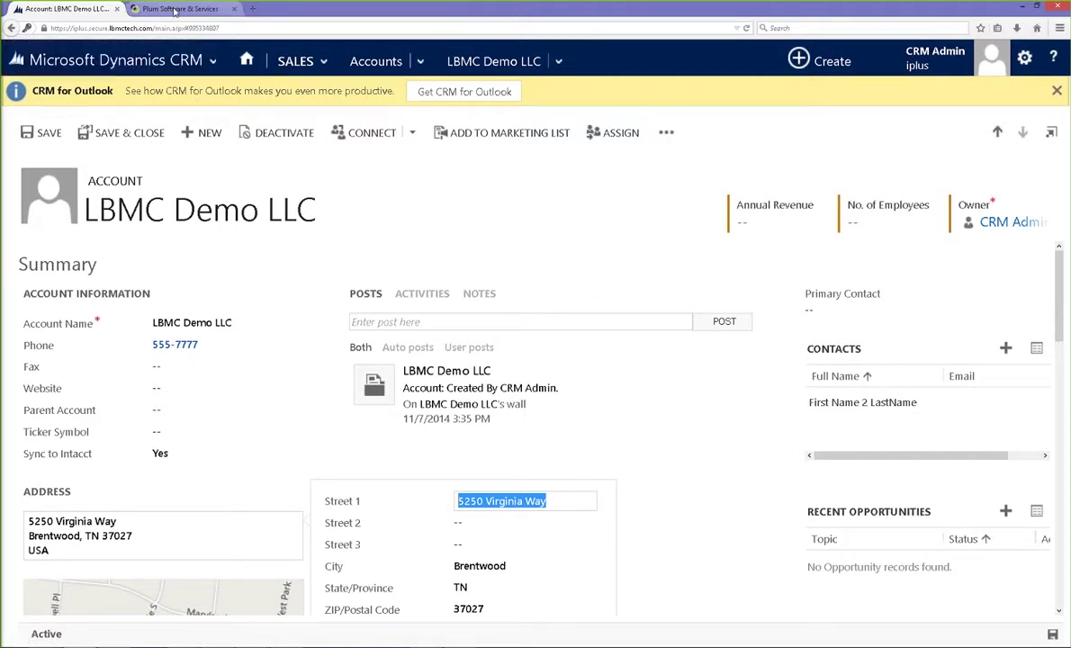
{"action": "type", "text": "lbmc"}
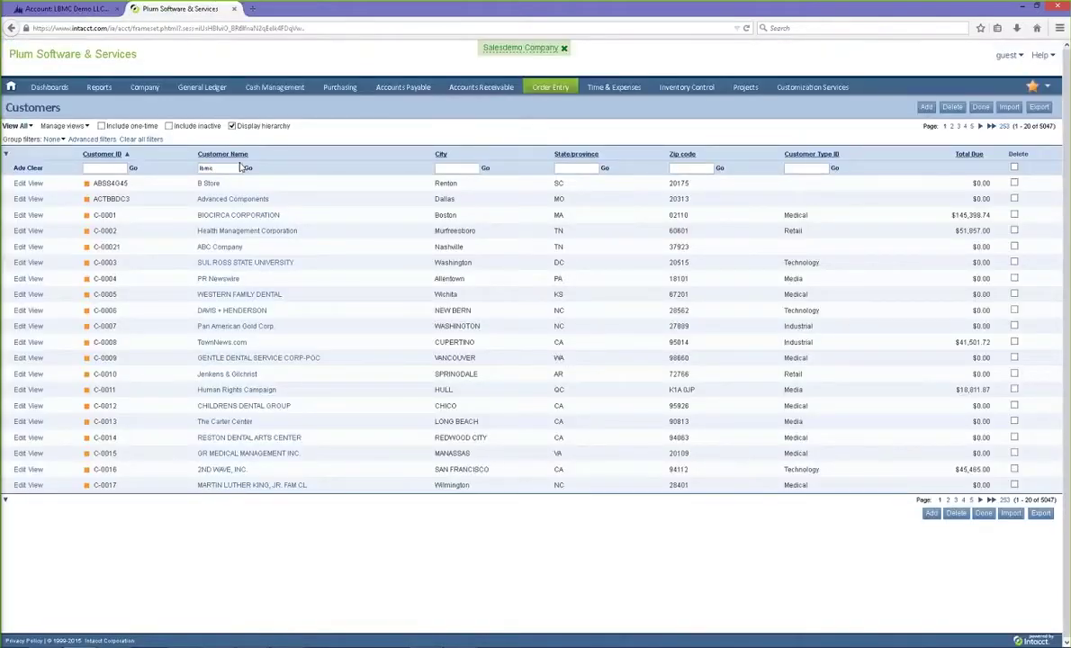
{"action": "key", "text": "Return"}
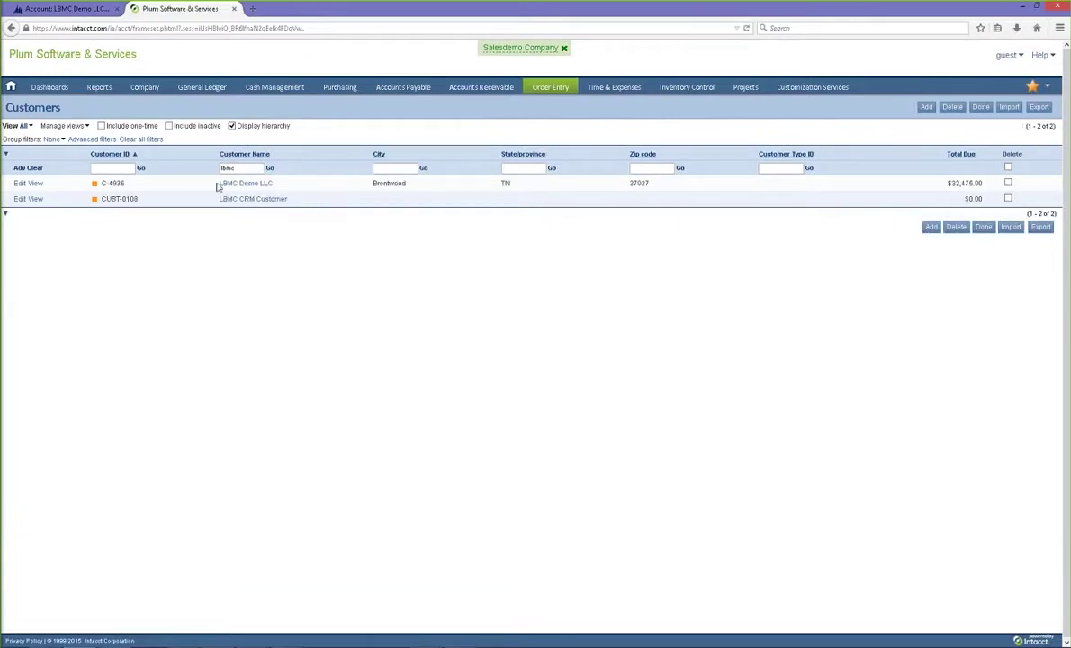
{"action": "left_click", "coordinate": [20, 184]}
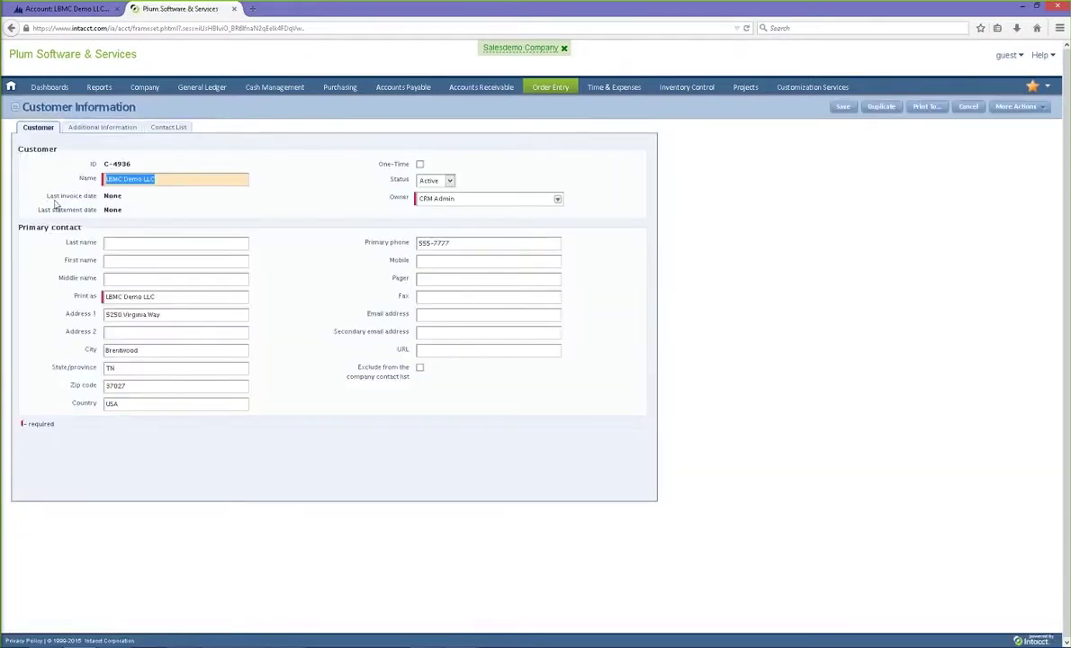
{"action": "left_click", "coordinate": [149, 314]}
{"action": "double_click", "coordinate": [163, 314]}
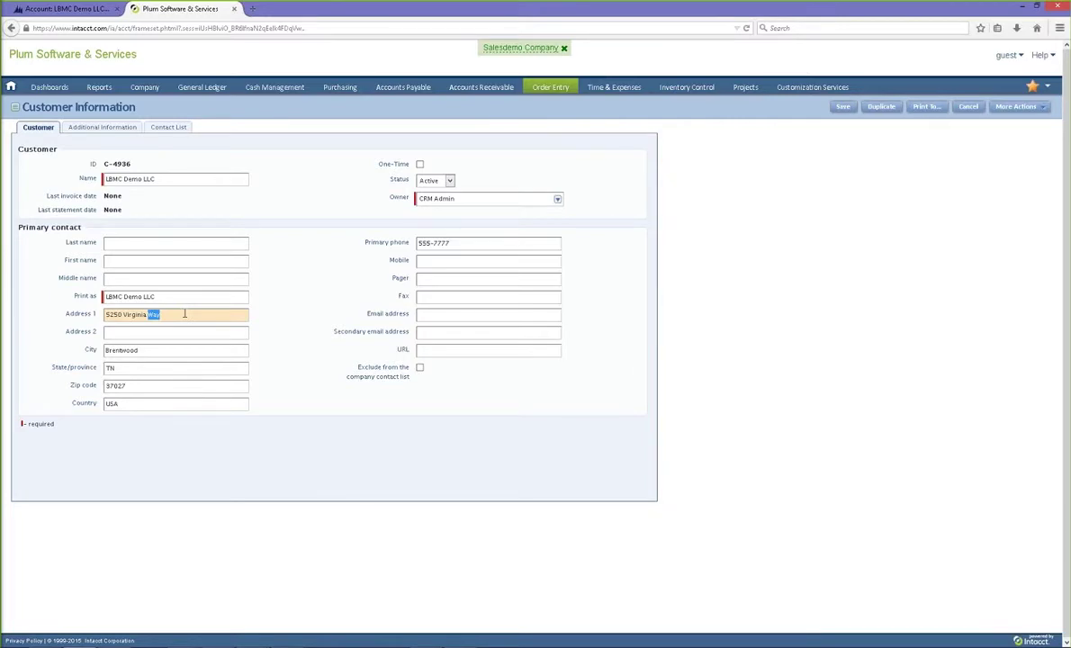
Back in Dynamics CRM, create an opportunity for the LBMC Demo LLC account with the topic "Interested in new product"
{"action": "left_click", "coordinate": [70, 9]}
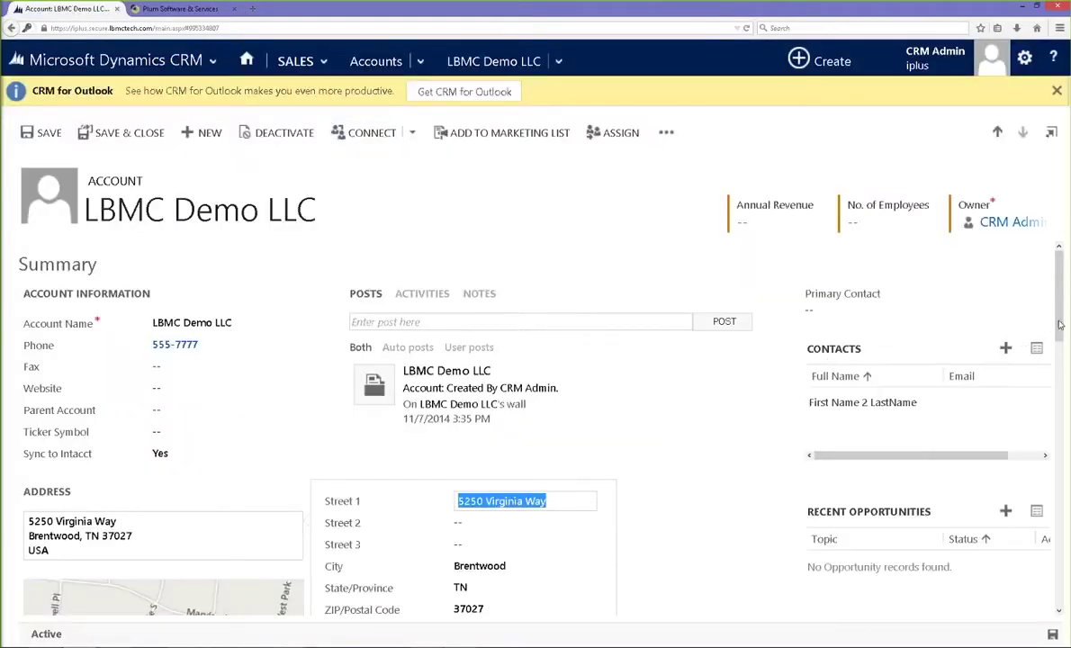
{"action": "left_click", "coordinate": [1060, 349]}
{"action": "scroll", "coordinate": [958, 440], "scroll_direction": "down", "scroll_amount": 3}
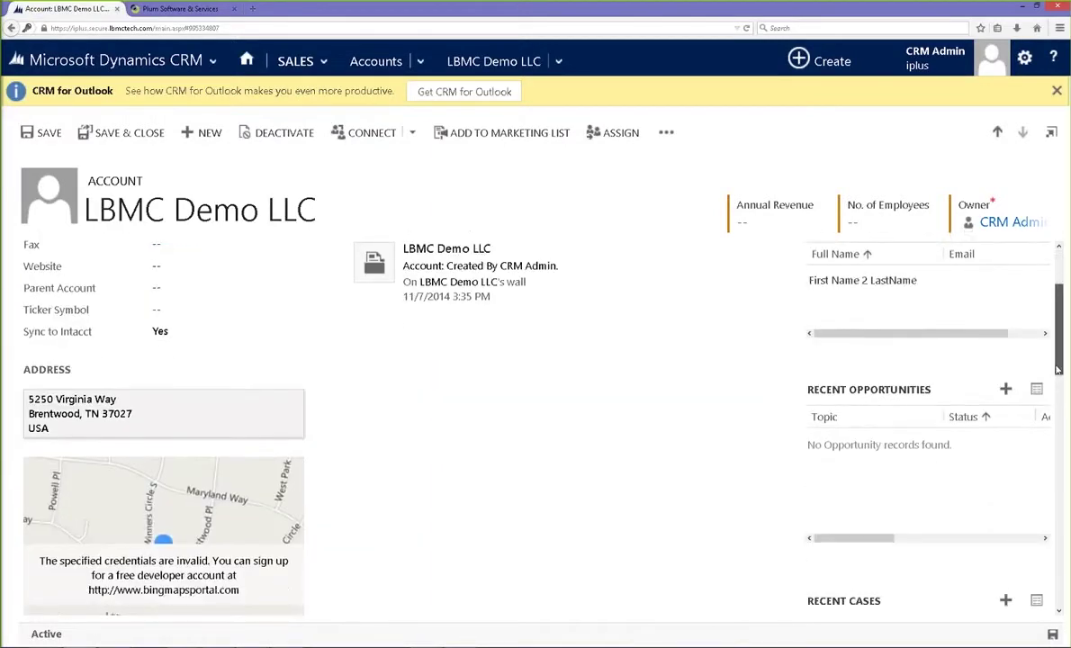
{"action": "left_click", "coordinate": [1007, 385]}
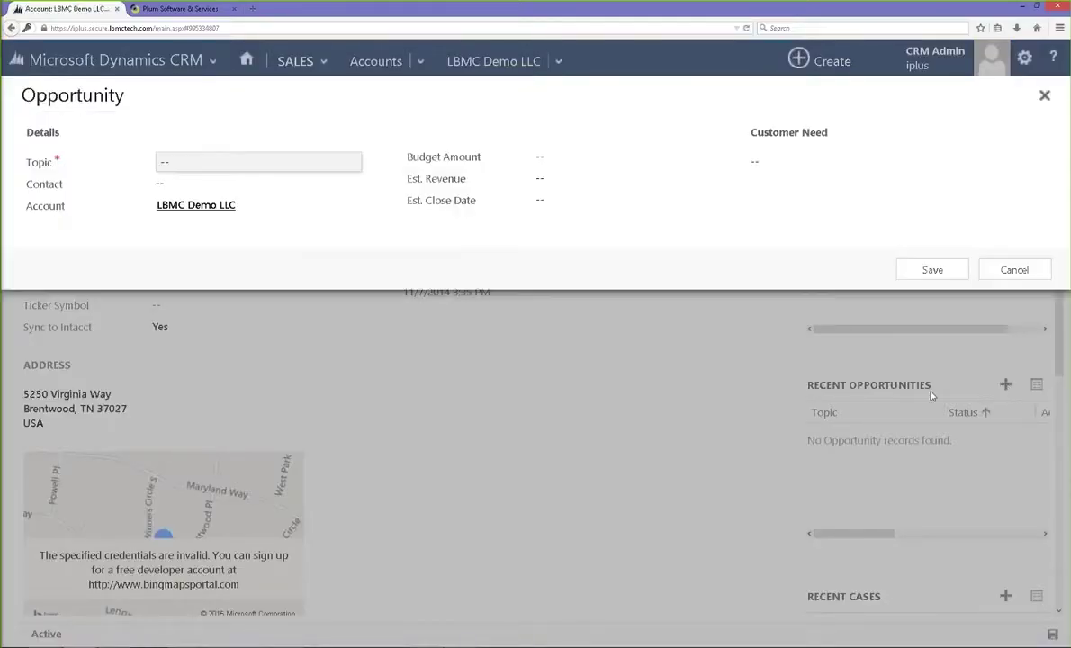
{"action": "left_click", "coordinate": [236, 162]}
{"action": "type", "text": "Interested  in new product"}
{"action": "key", "text": "Tab"}
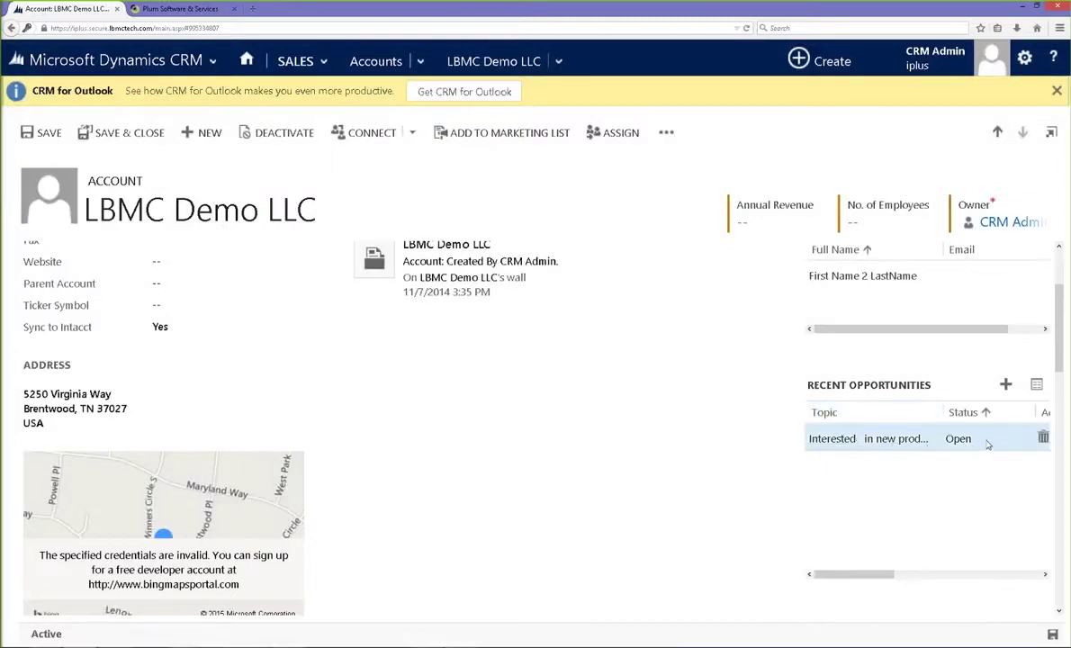
Open the new opportunity from the account and enter the description "Interested of new production for sale"
{"action": "left_click_drag", "start_coordinate": [936, 444], "coordinate": [988, 444]}
{"action": "double_click", "coordinate": [988, 444]}
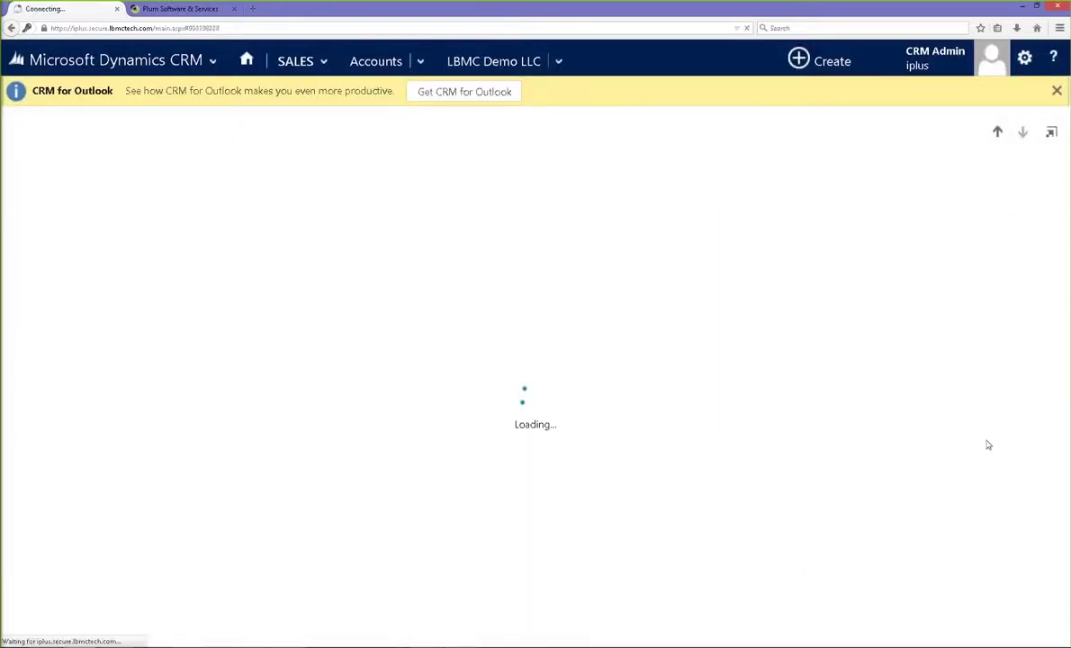
{"action": "left_click", "coordinate": [190, 554]}
{"action": "type", "text": "In"}
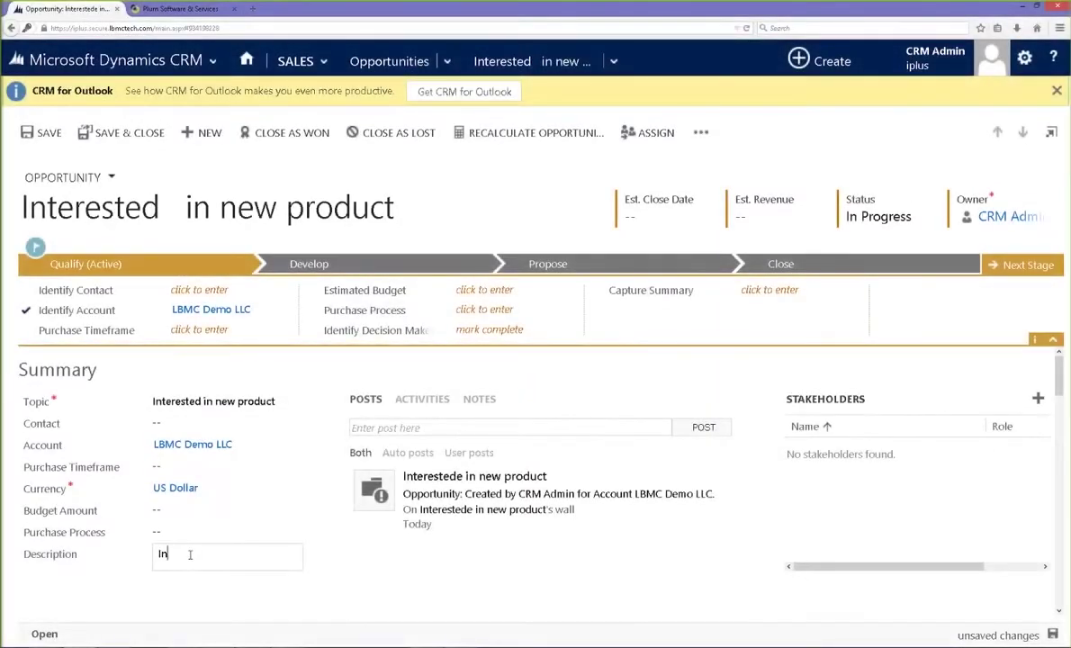
{"action": "type", "text": "terested of new"}
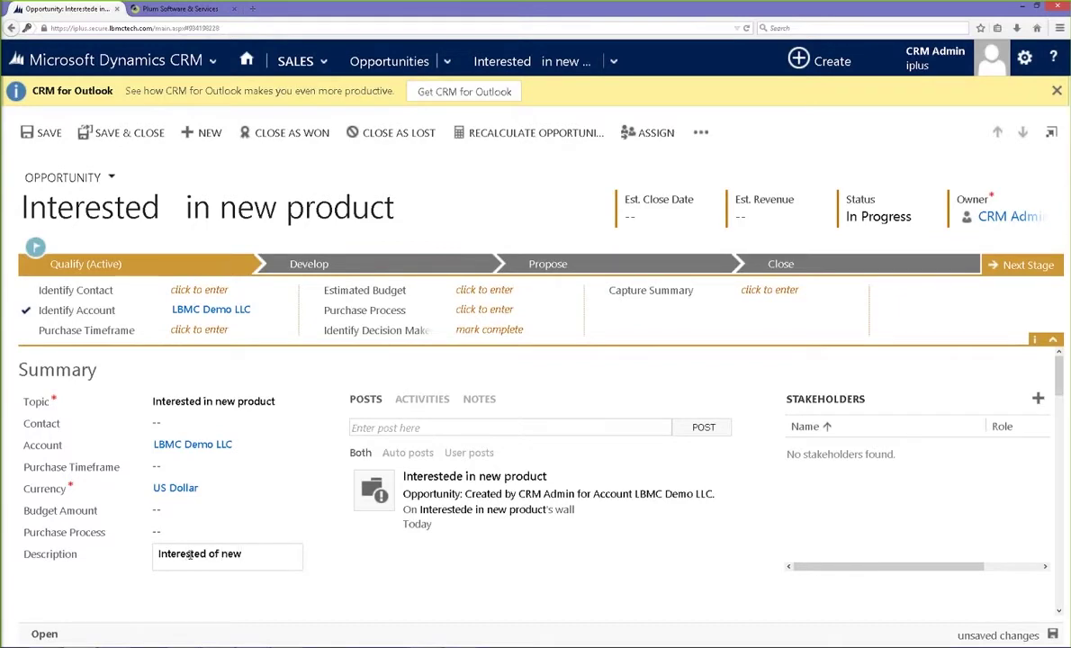
{"action": "type", "text": " production for sale"}
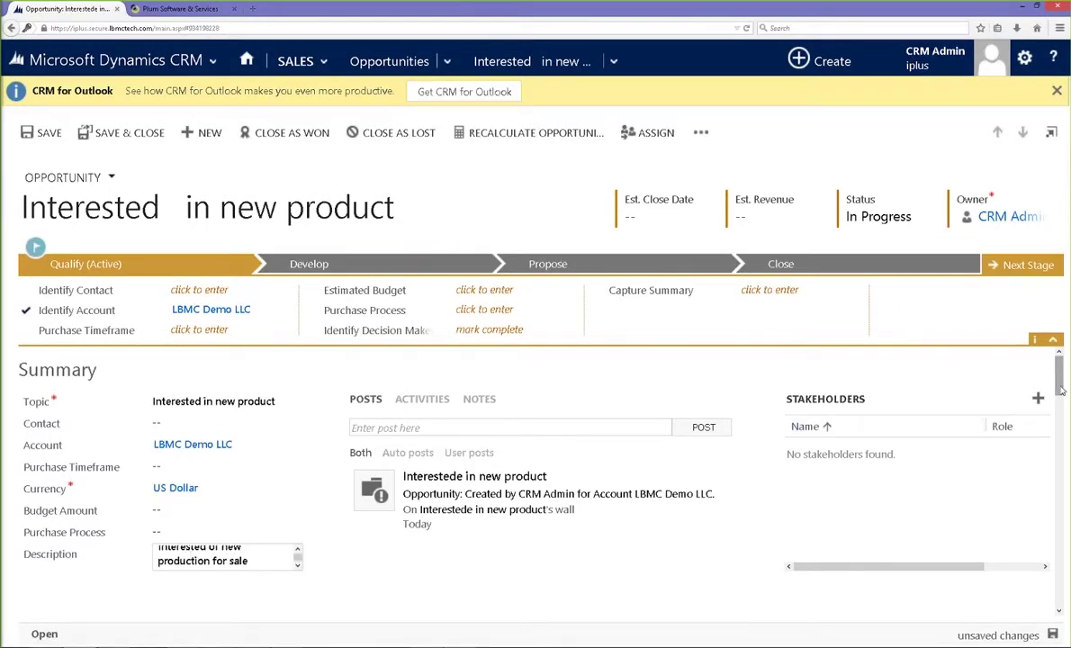
Set the opportunity's price list to Base Price List under Product Line Items and save the opportunity
{"action": "left_click_drag", "start_coordinate": [1059, 377], "coordinate": [1059, 515]}
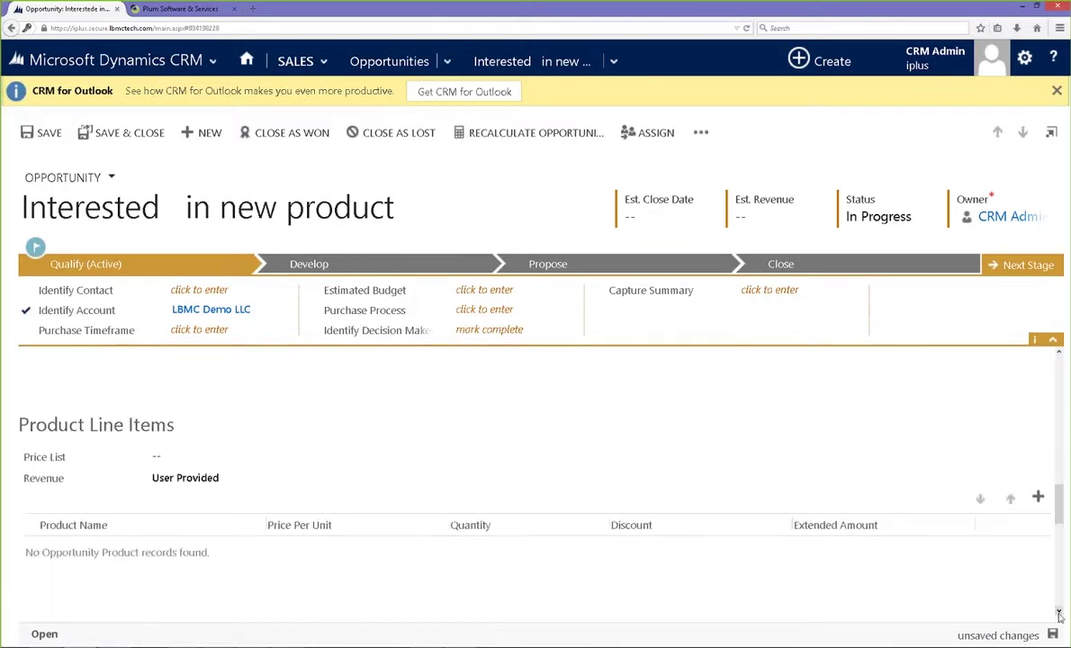
{"action": "left_click", "coordinate": [525, 459]}
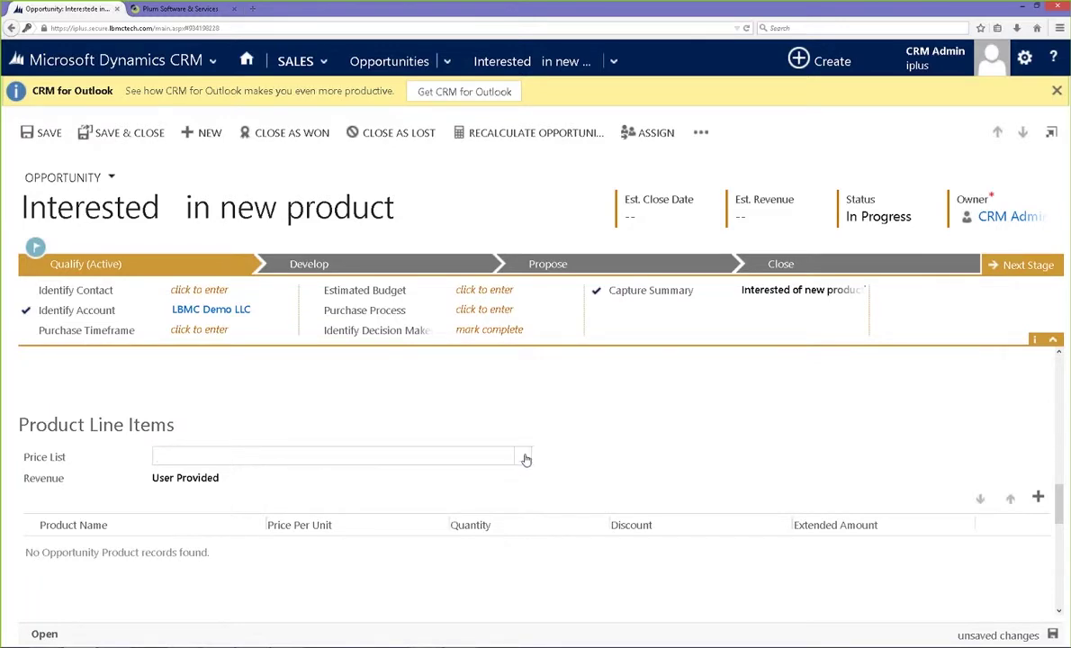
{"action": "left_click", "coordinate": [525, 459]}
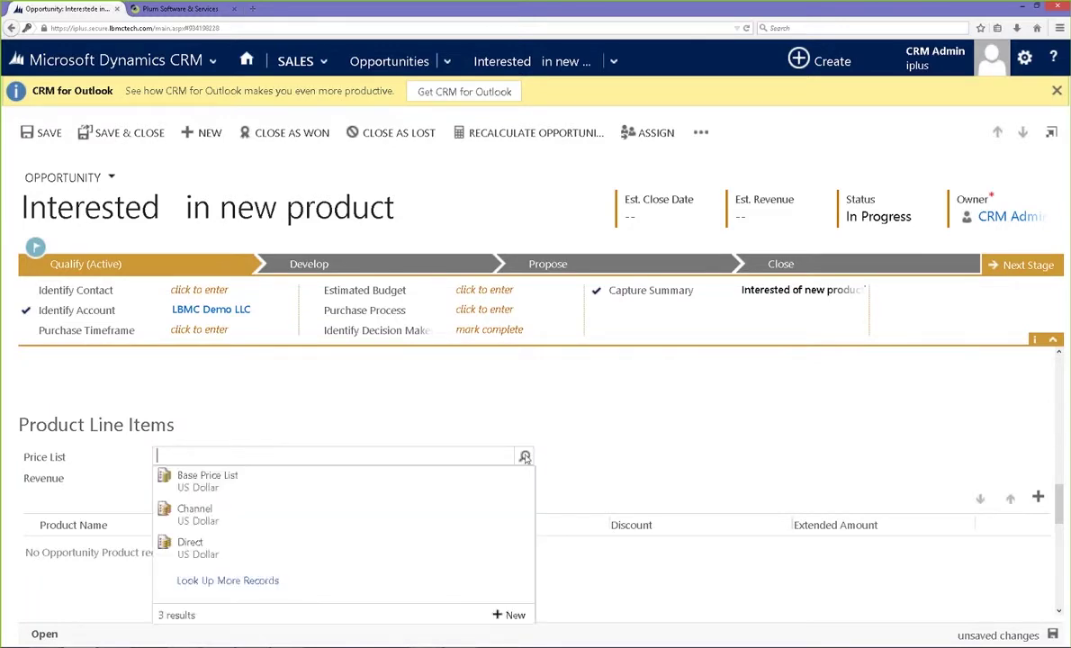
{"action": "left_click", "coordinate": [238, 485]}
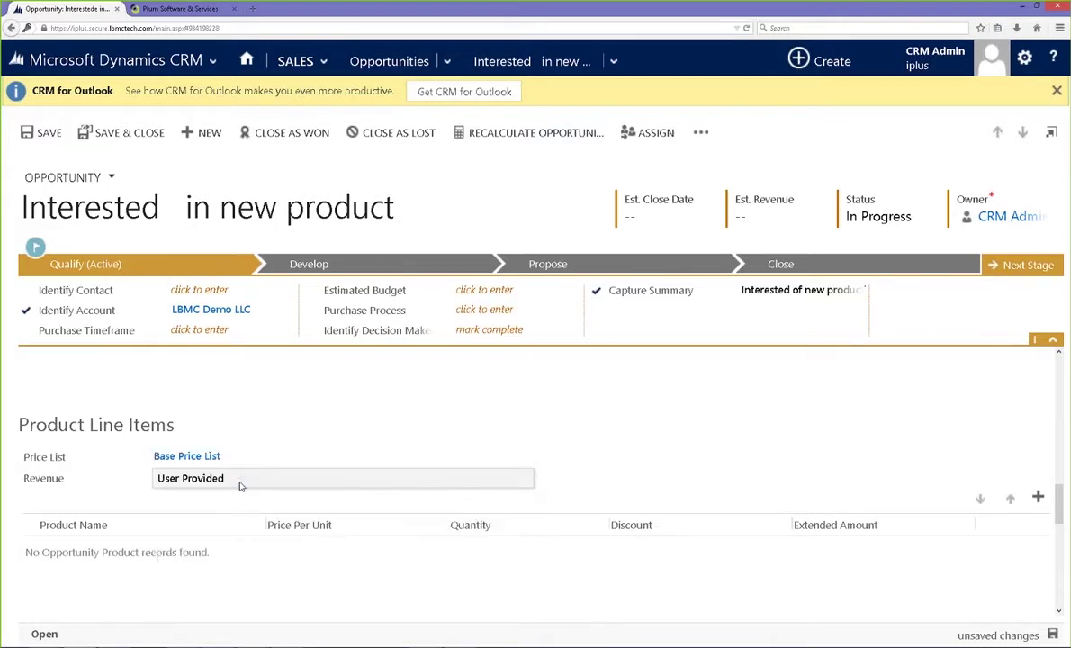
{"action": "left_click", "coordinate": [42, 134]}
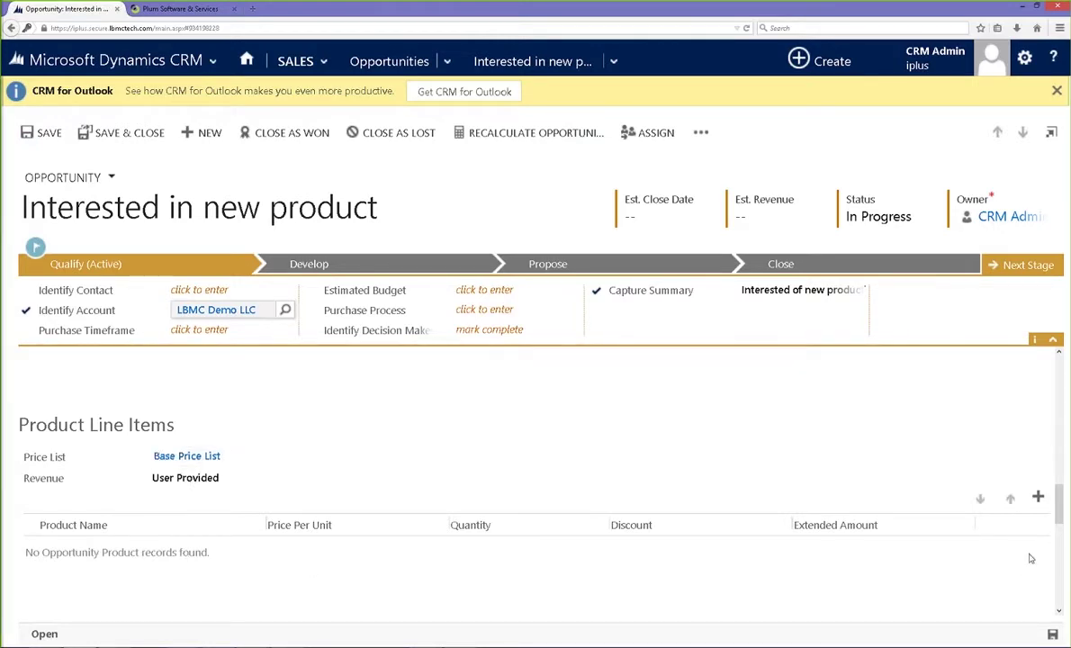
Add the existing product Plum On-Premise License as an opportunity line item and recalculate the opportunity
{"action": "left_click", "coordinate": [1039, 498]}
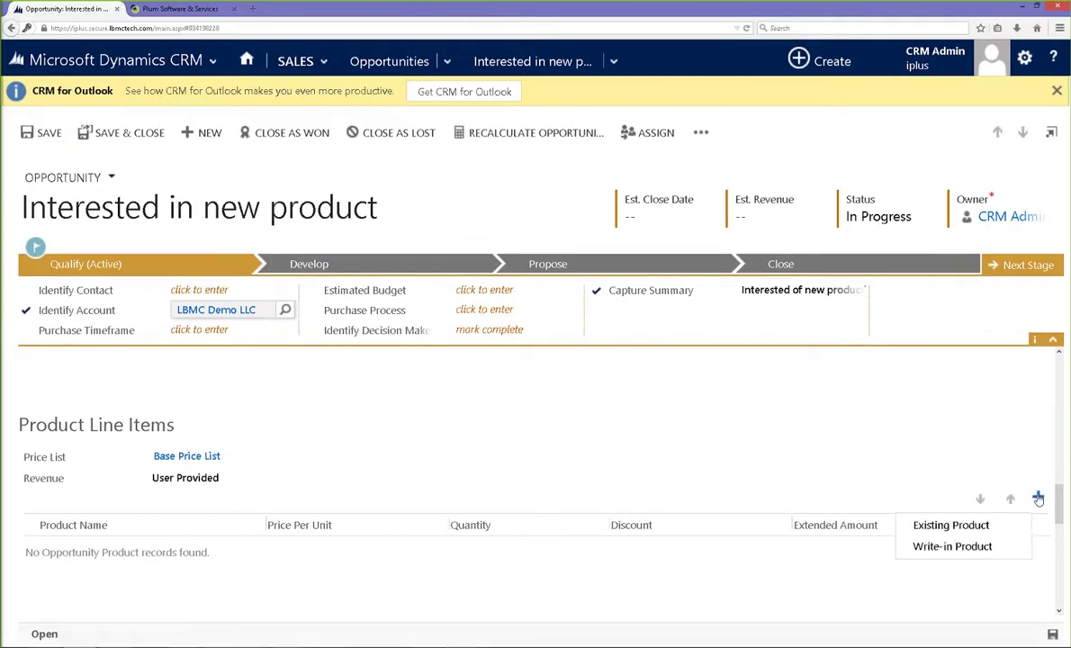
{"action": "left_click", "coordinate": [962, 526]}
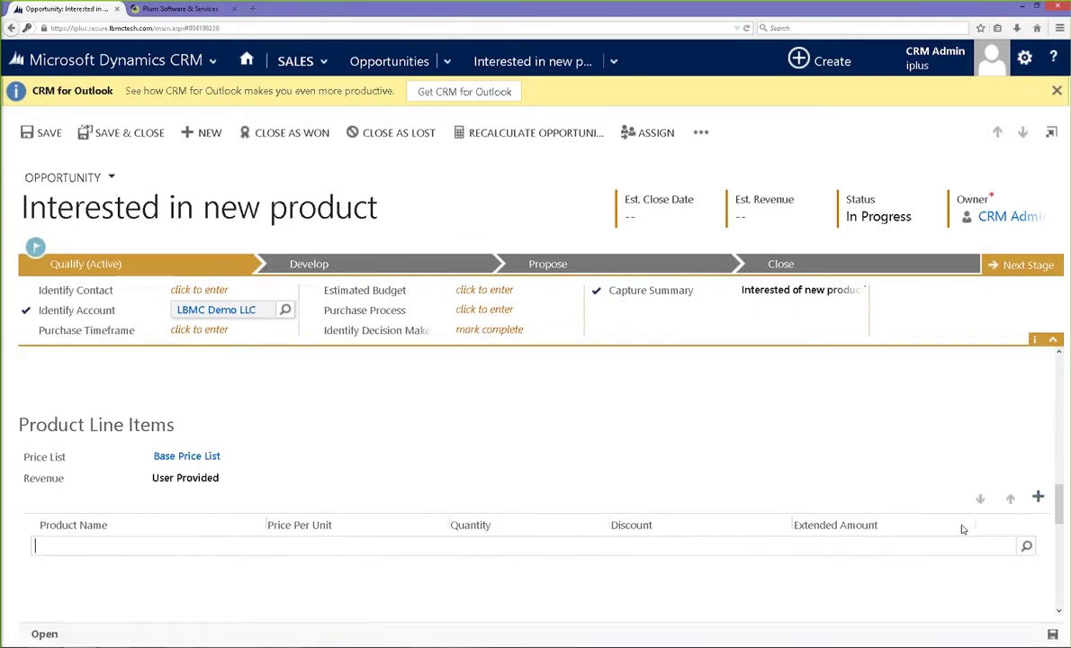
{"action": "left_click", "coordinate": [1027, 547]}
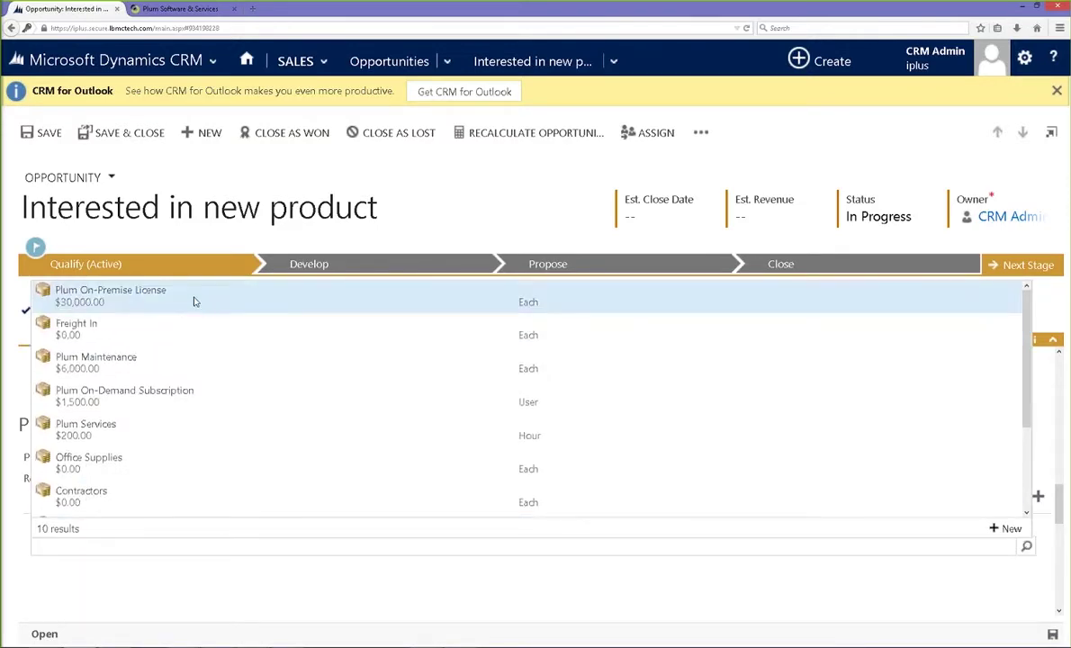
{"action": "left_click", "coordinate": [195, 301]}
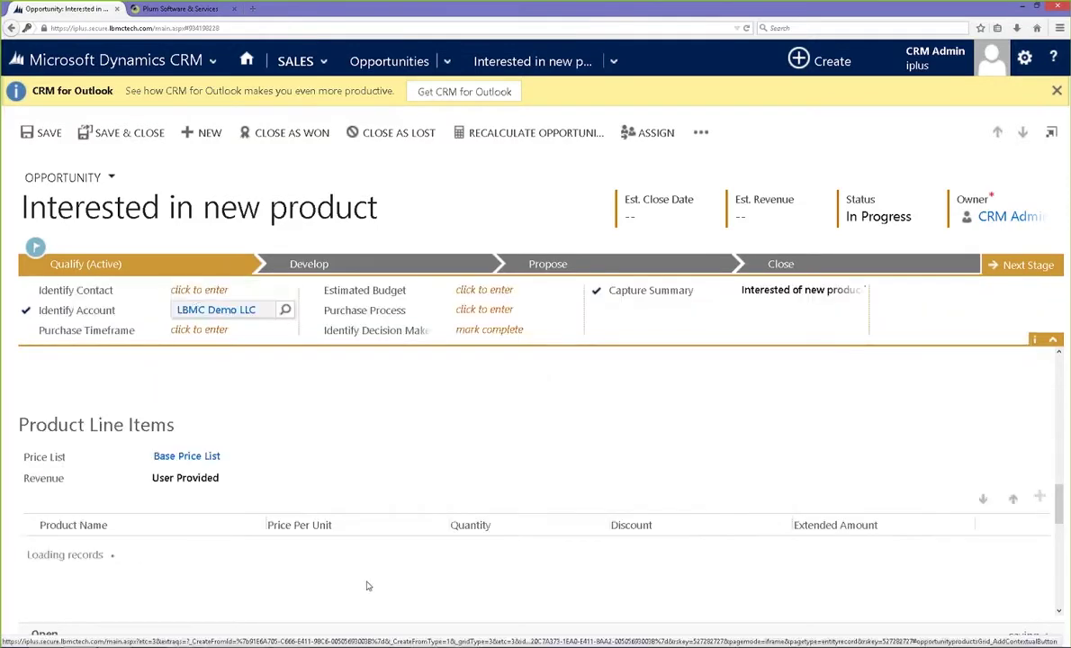
{"action": "left_click_drag", "start_coordinate": [1058, 491], "coordinate": [1060, 534]}
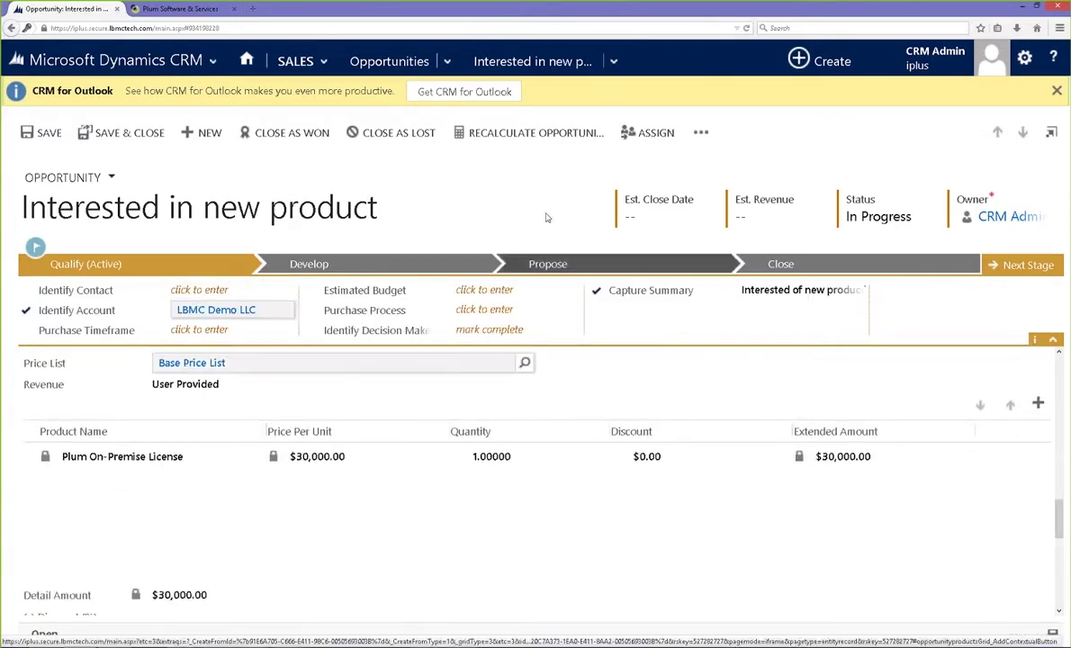
{"action": "left_click", "coordinate": [534, 141]}
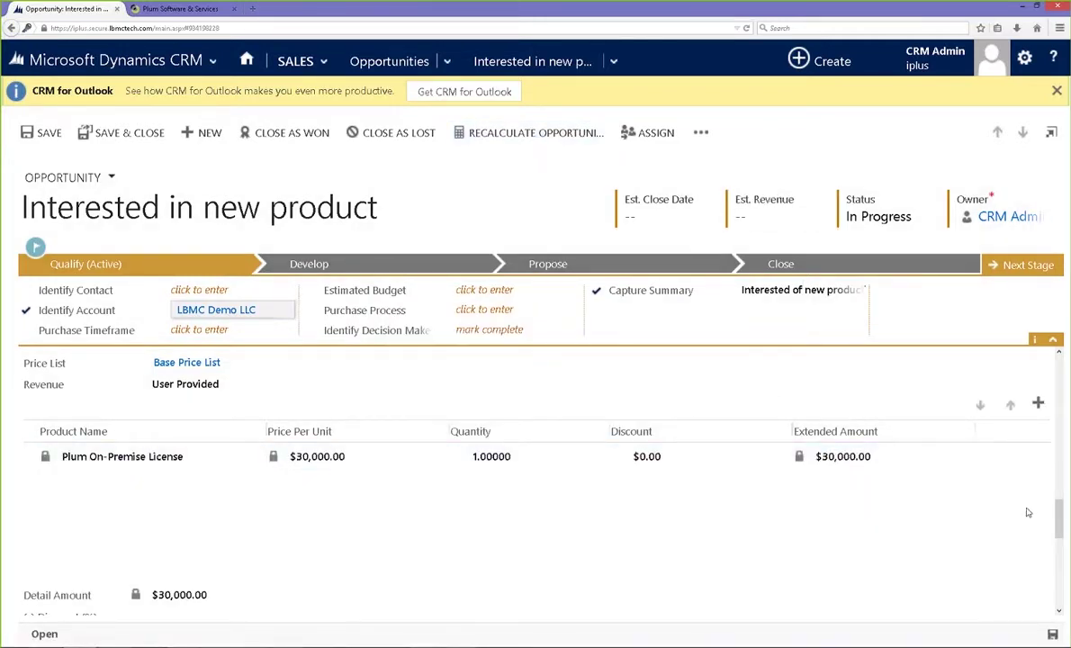
Create a quote from the opportunity's Quotes section and activate it
{"action": "scroll", "coordinate": [1062, 477], "scroll_direction": "up", "scroll_amount": 3}
{"action": "scroll", "coordinate": [1066, 477], "scroll_direction": "up", "scroll_amount": 5}
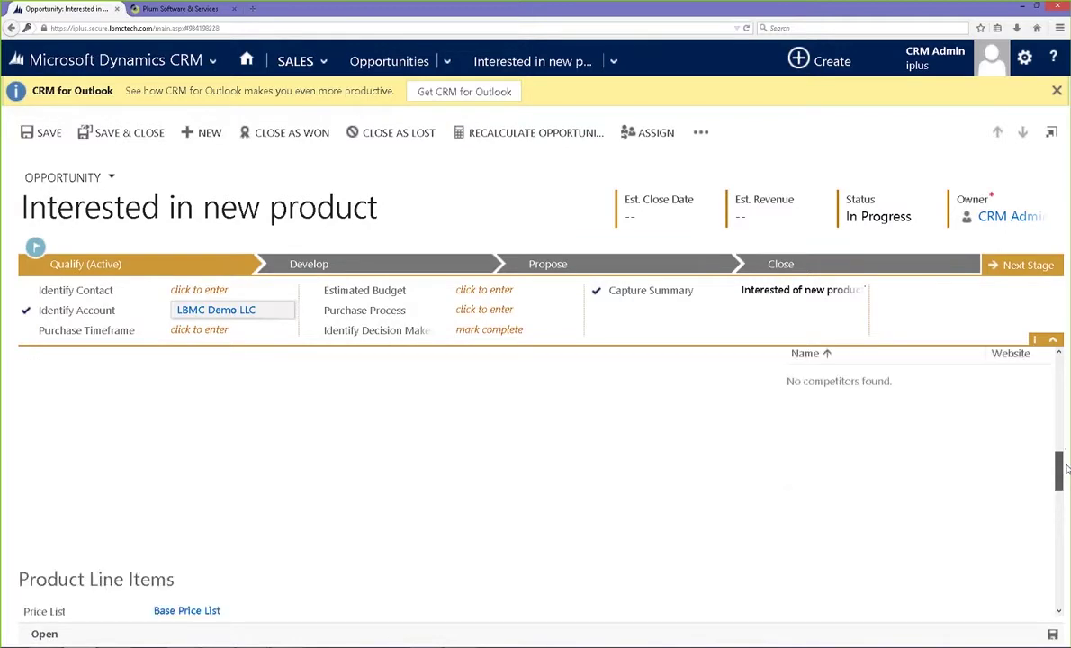
{"action": "scroll", "coordinate": [1065, 404], "scroll_direction": "up", "scroll_amount": 5}
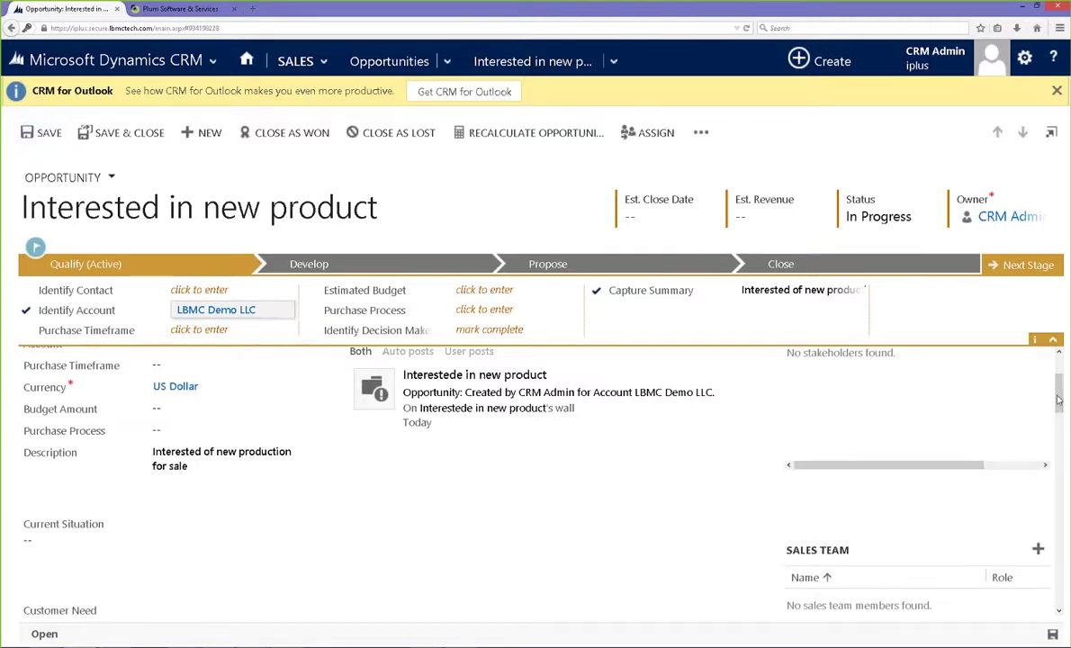
{"action": "scroll", "coordinate": [1045, 450], "scroll_direction": "down", "scroll_amount": 5}
{"action": "scroll", "coordinate": [1047, 469], "scroll_direction": "down", "scroll_amount": 10}
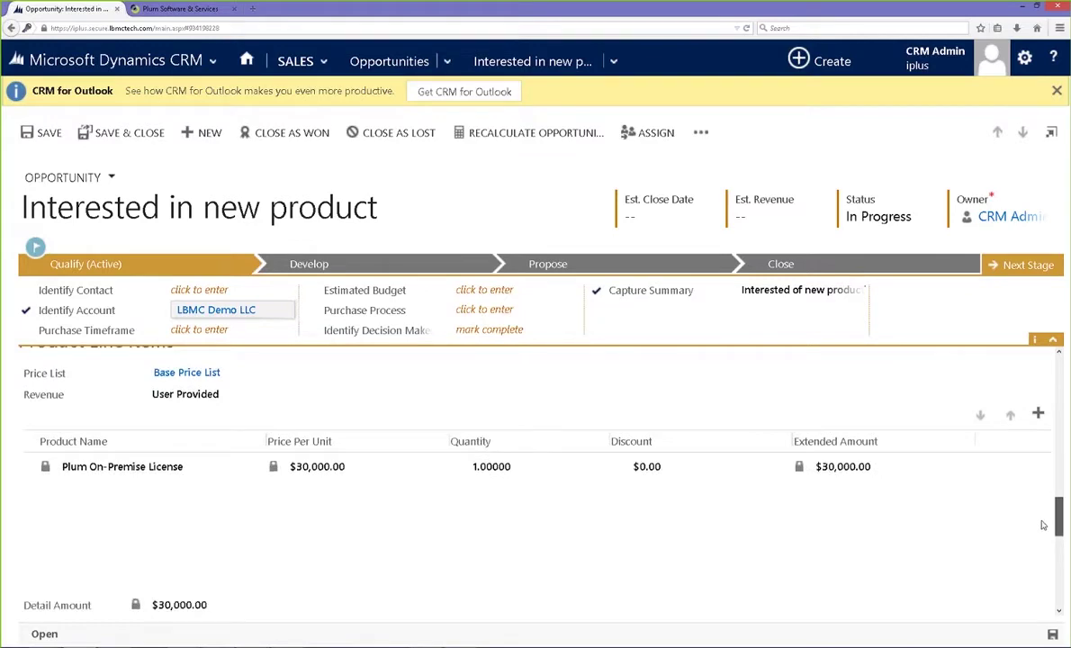
{"action": "scroll", "coordinate": [1044, 531], "scroll_direction": "down", "scroll_amount": 4}
{"action": "scroll", "coordinate": [1034, 555], "scroll_direction": "down", "scroll_amount": 3}
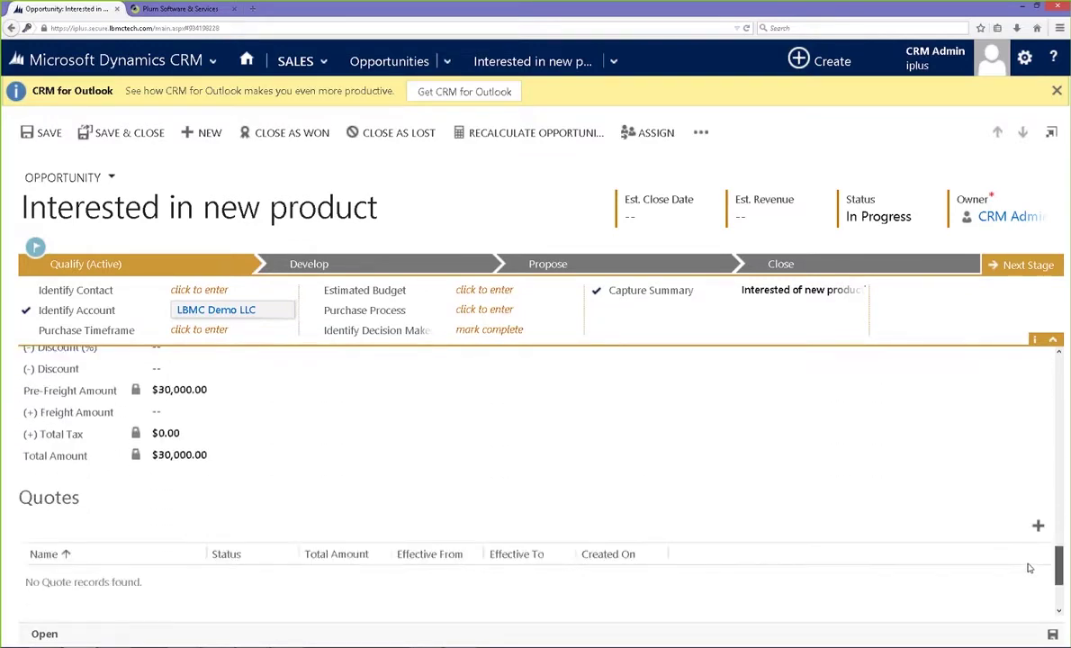
{"action": "left_click", "coordinate": [1038, 442]}
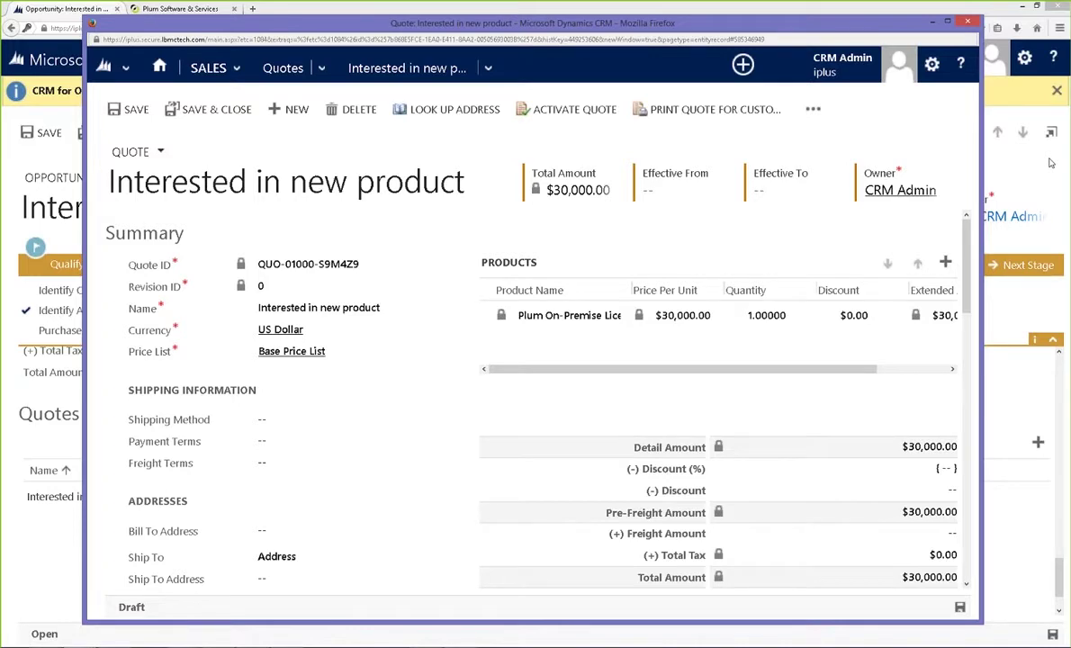
{"action": "left_click", "coordinate": [551, 110]}
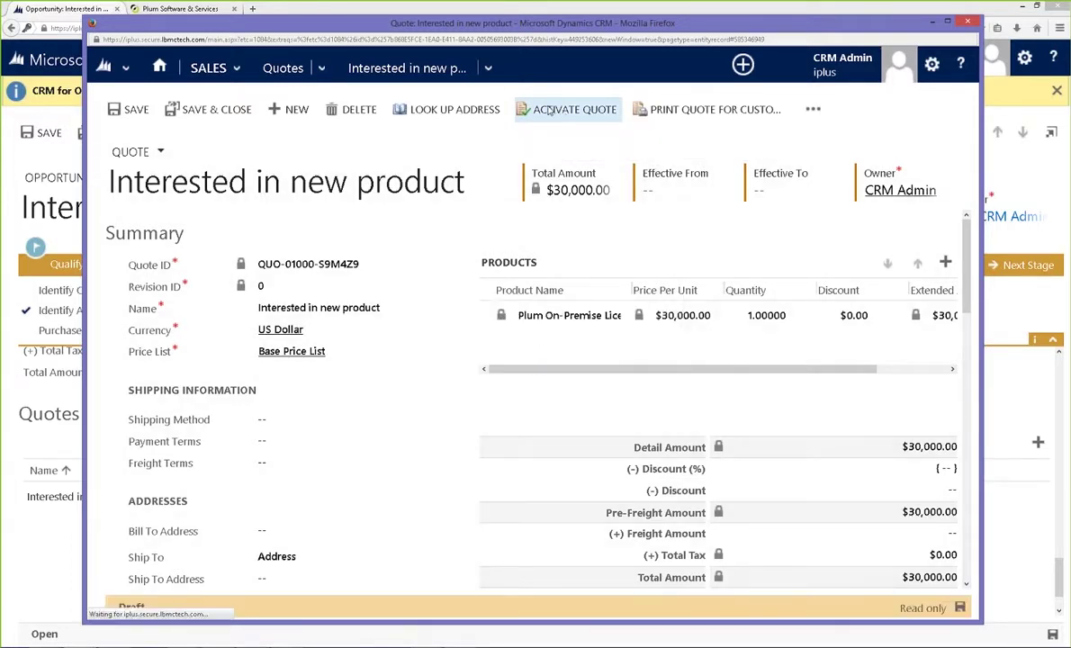
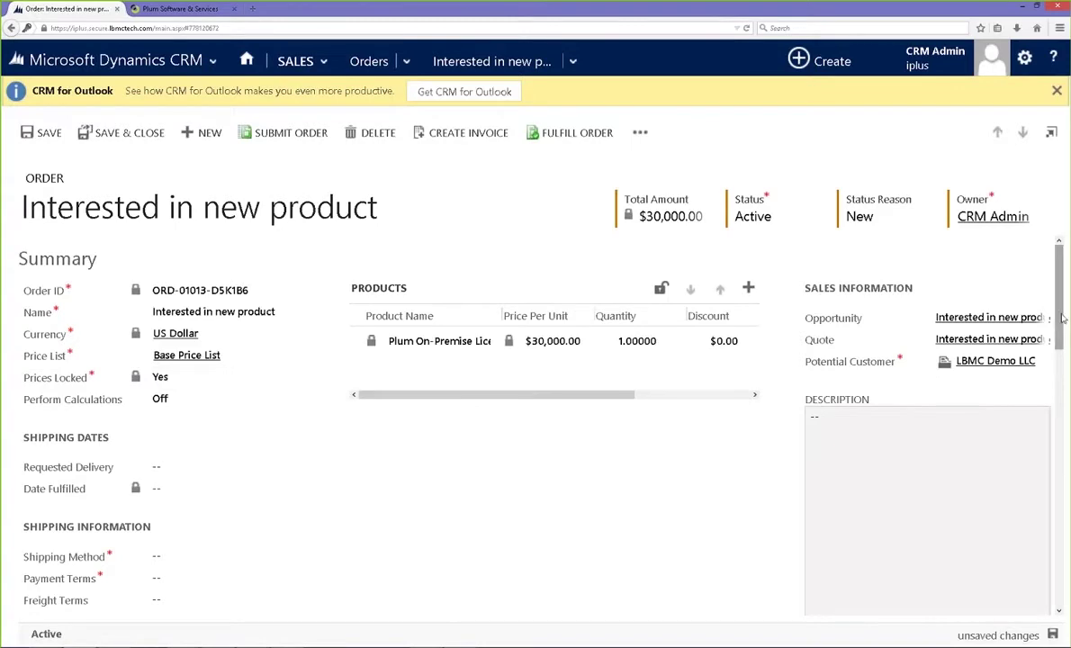
Set the order's shipping method to FedEx and its payment terms to Net 30
{"action": "left_click_drag", "start_coordinate": [1062, 311], "coordinate": [1063, 339]}
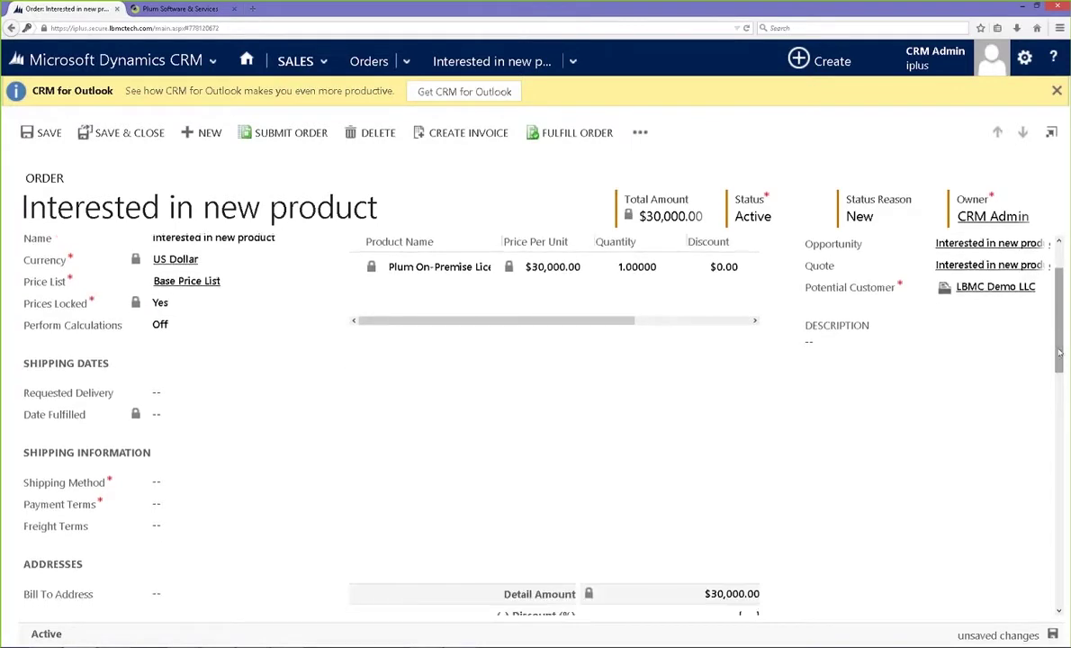
{"action": "scroll", "coordinate": [879, 540], "scroll_direction": "down", "scroll_amount": 1}
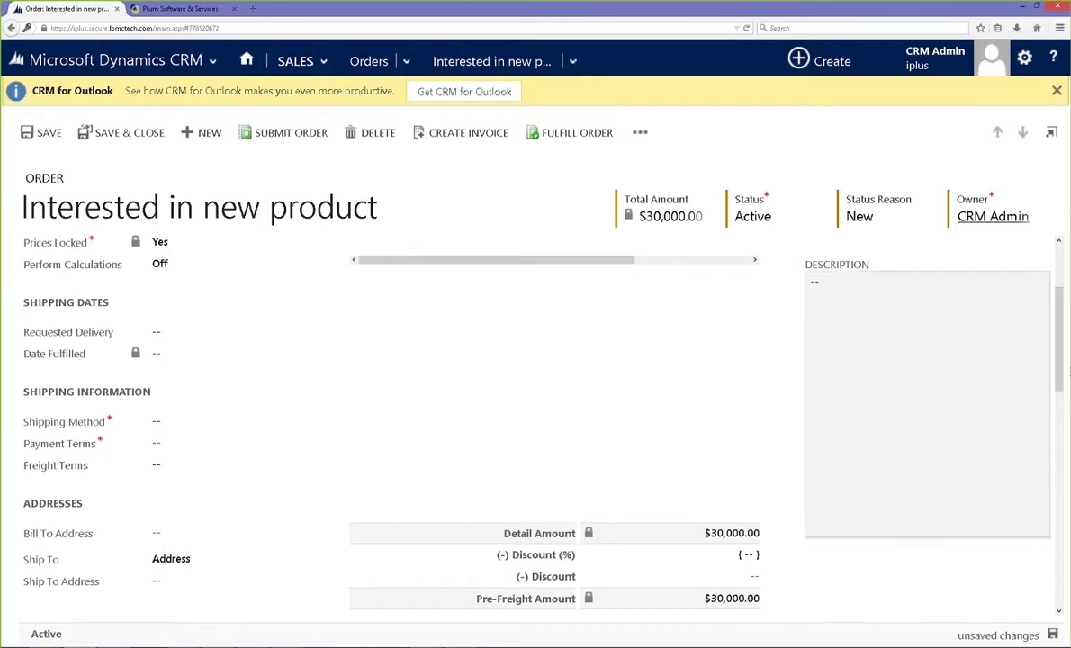
{"action": "left_click_drag", "start_coordinate": [1062, 331], "coordinate": [1063, 283]}
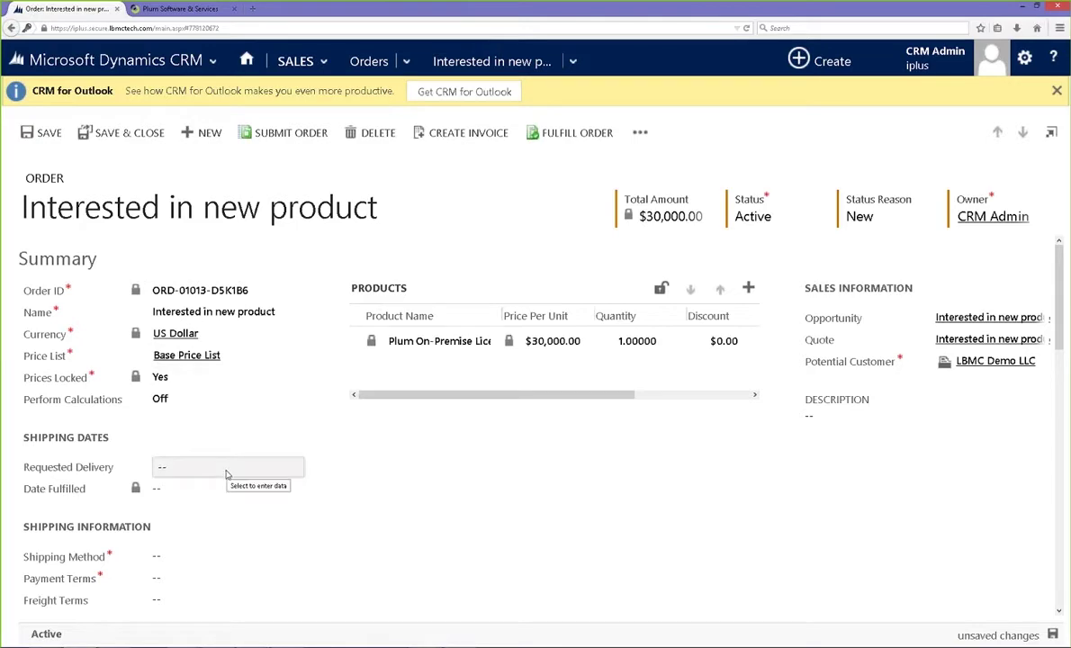
{"action": "left_click", "coordinate": [202, 560]}
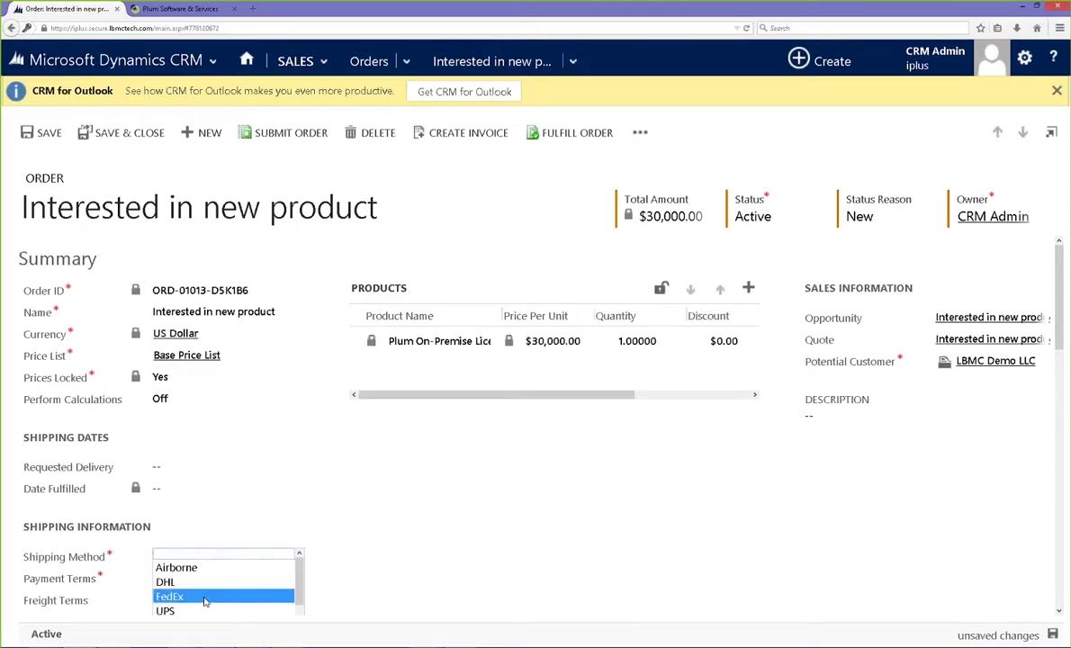
{"action": "left_click", "coordinate": [205, 600]}
{"action": "left_click", "coordinate": [205, 581]}
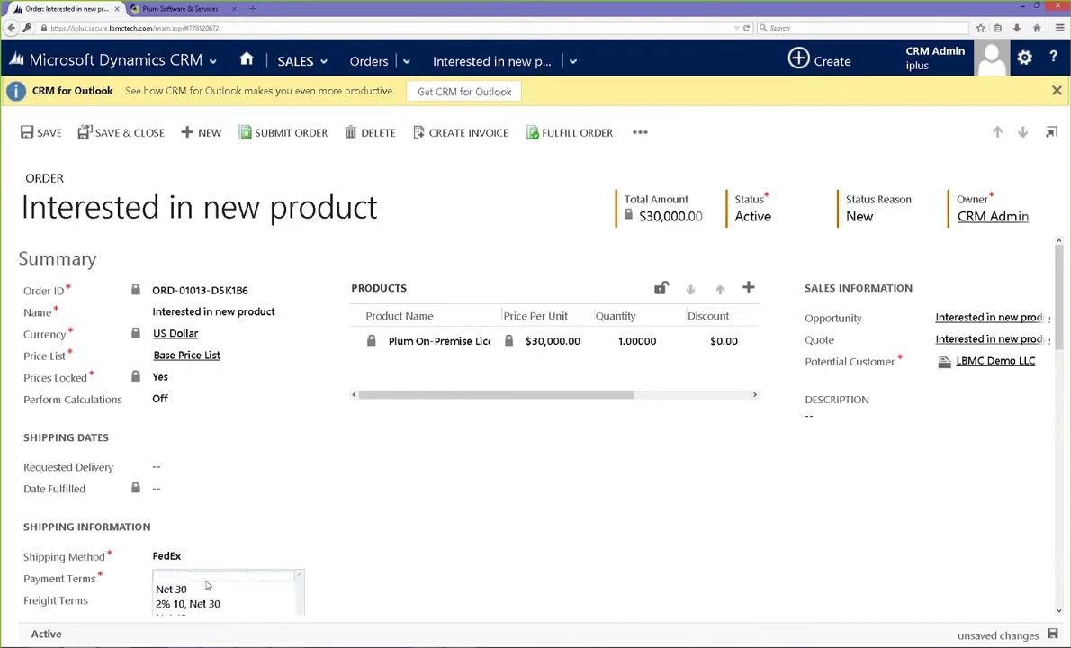
{"action": "left_click", "coordinate": [201, 590]}
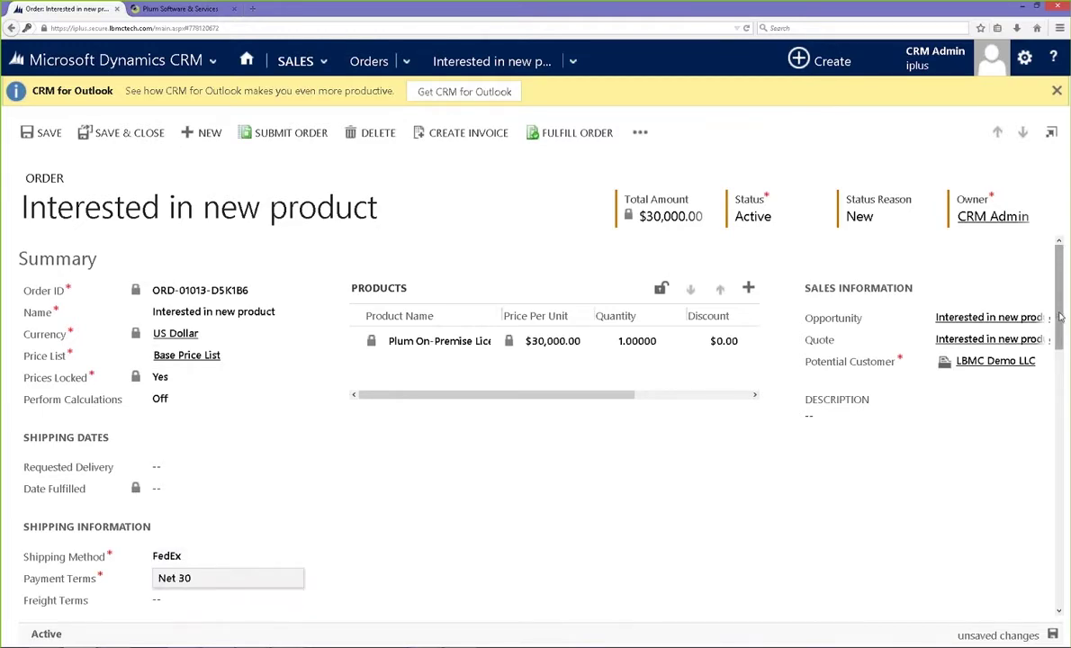
Save and submit the "Interested in new product" order, then close it
{"action": "scroll", "coordinate": [1059, 340], "scroll_direction": "down", "scroll_amount": 1}
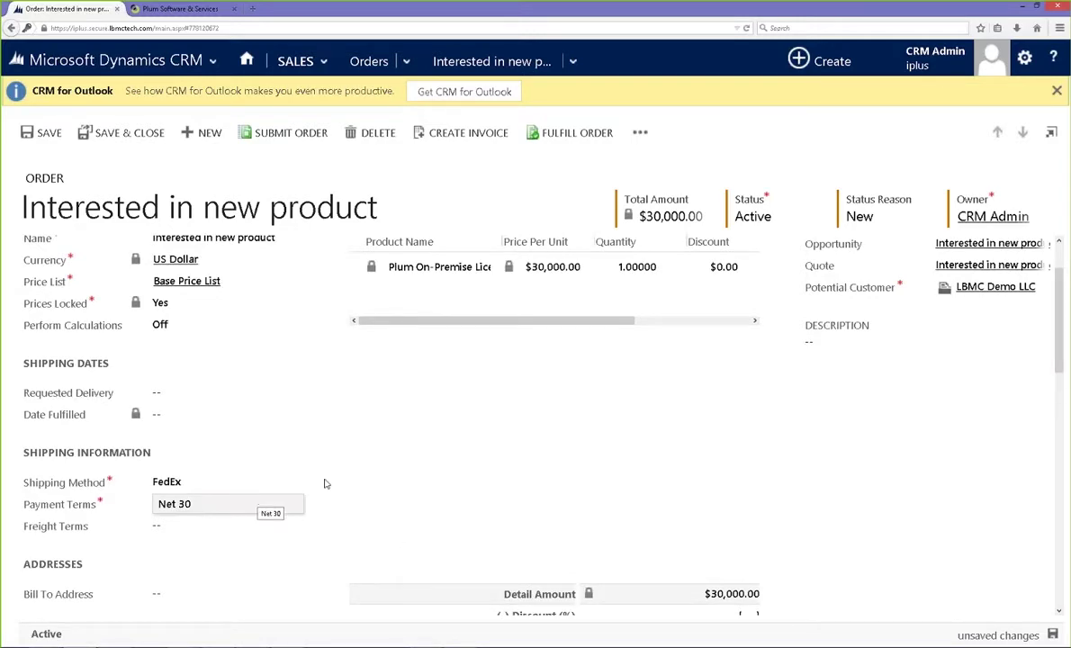
{"action": "left_click", "coordinate": [45, 134]}
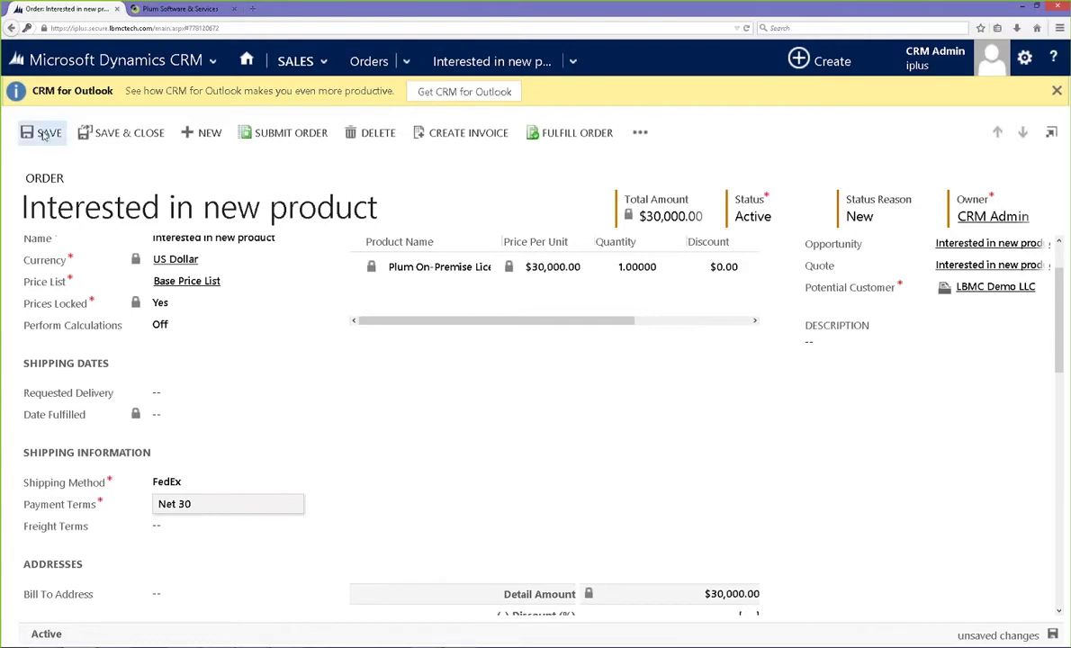
{"action": "left_click", "coordinate": [283, 134]}
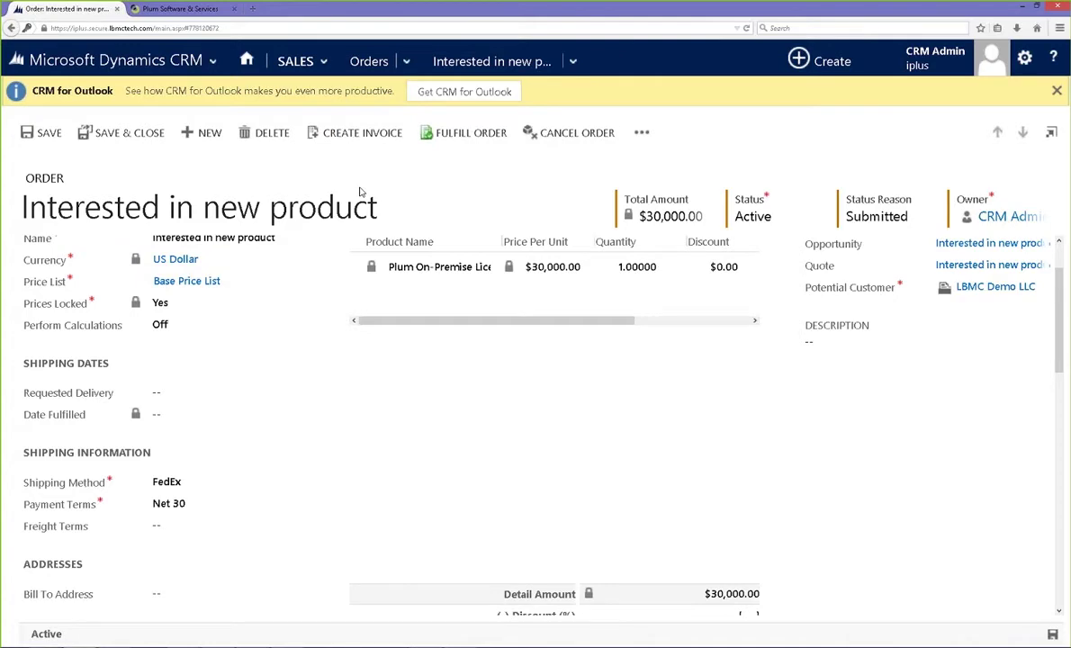
{"action": "left_click", "coordinate": [127, 127]}
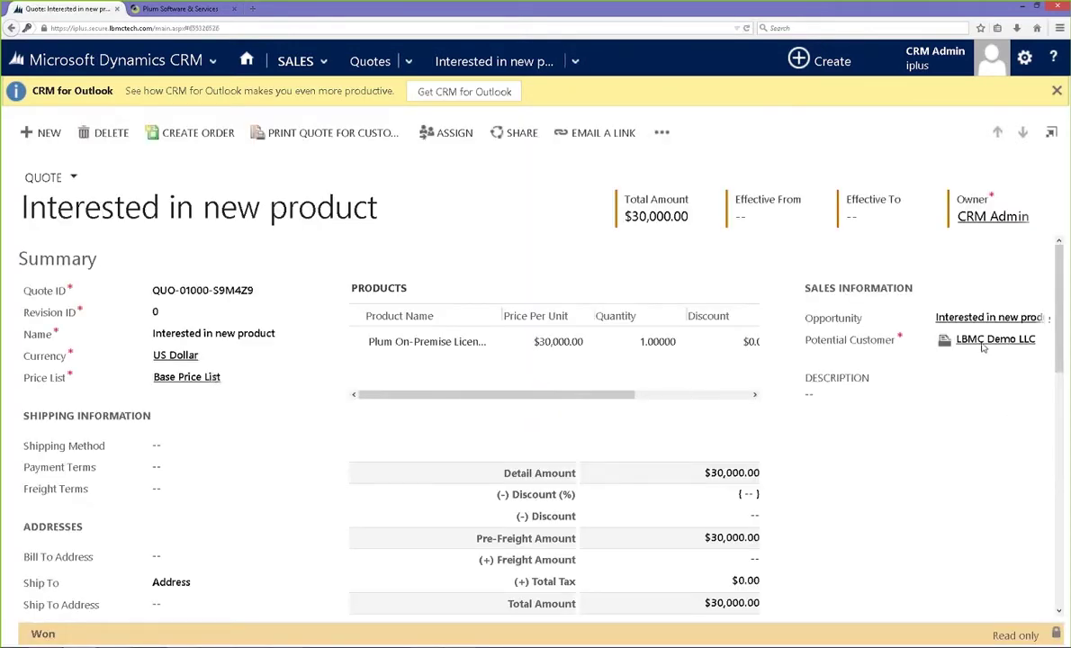
Open the potential customer LBMC Demo LLC from the quote and check the sales orders in its Sales Information section
{"action": "left_click", "coordinate": [982, 340]}
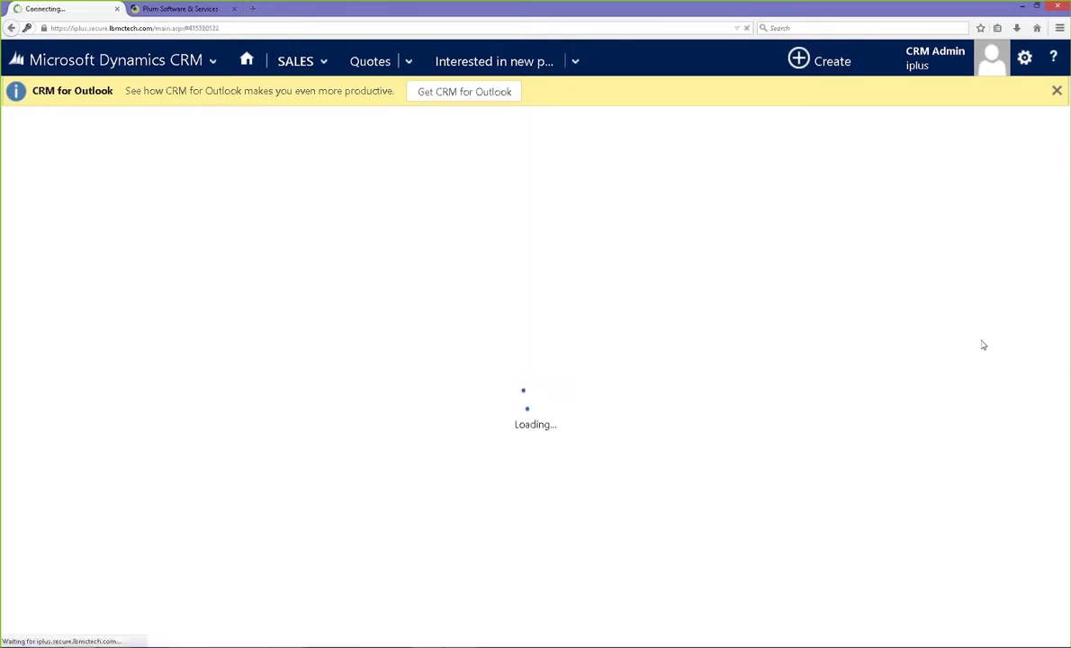
{"action": "scroll", "coordinate": [1028, 374], "scroll_direction": "down", "scroll_amount": 4}
{"action": "scroll", "coordinate": [1049, 411], "scroll_direction": "down", "scroll_amount": 6}
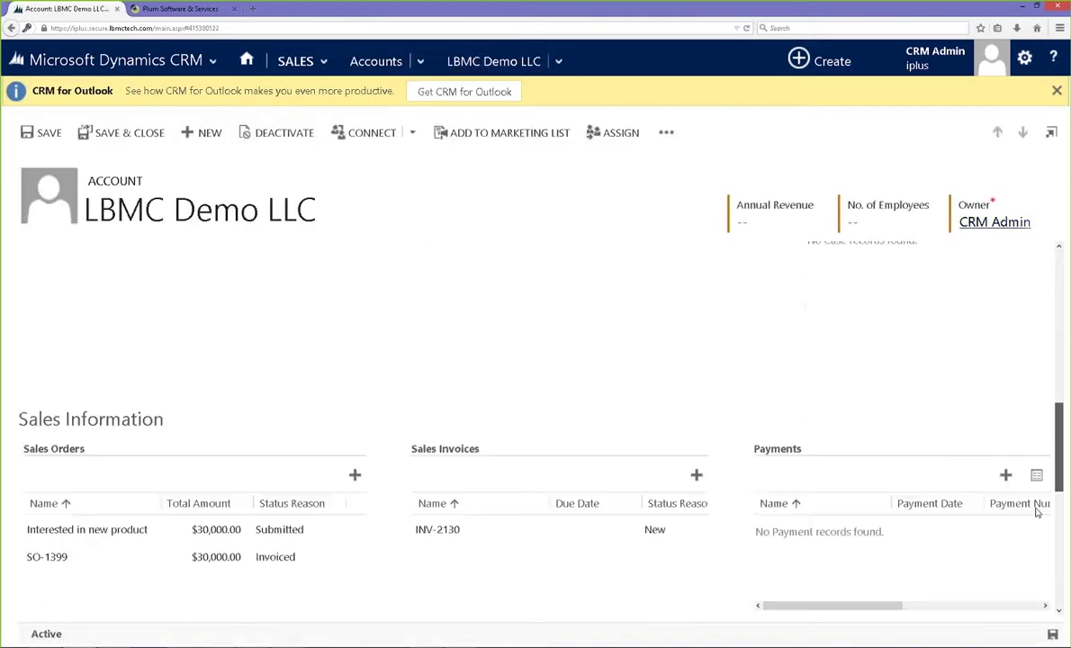
{"action": "scroll", "coordinate": [1034, 507], "scroll_direction": "up", "scroll_amount": 2}
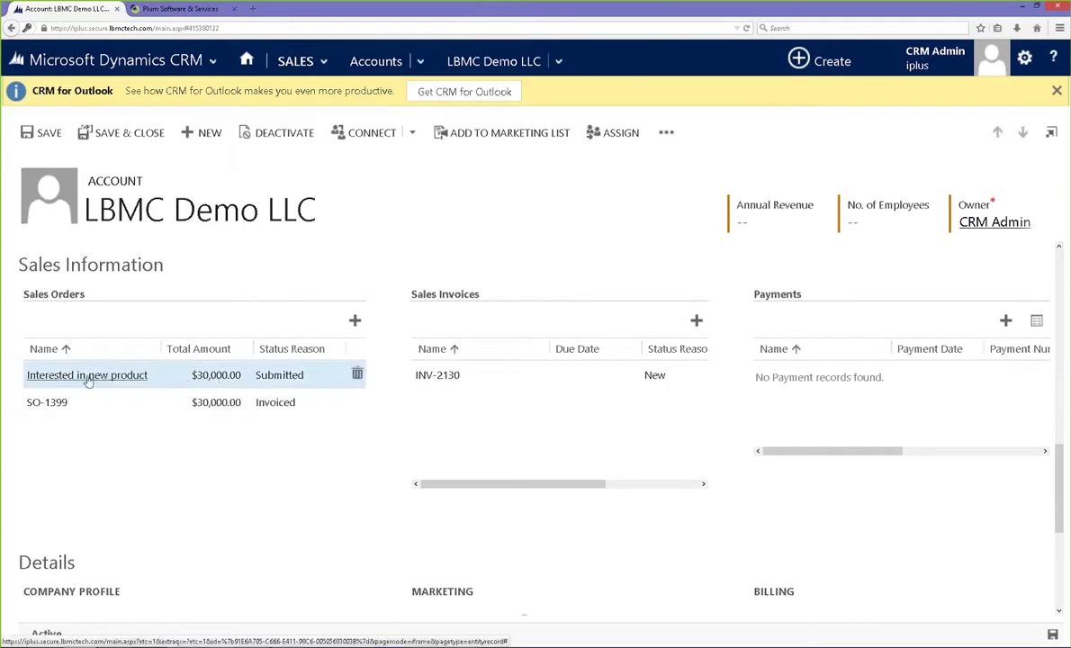
Switch to Intacct and open the list of sales orders in Order Entry
{"action": "left_click", "coordinate": [173, 10]}
{"action": "left_click", "coordinate": [804, 20]}
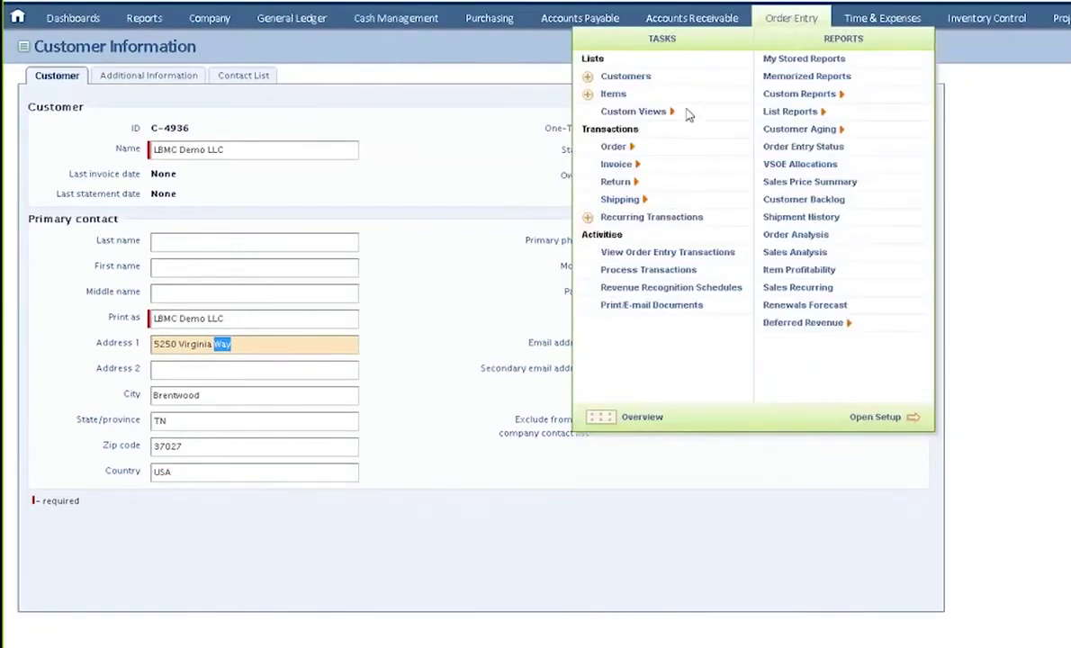
{"action": "mouse_move", "coordinate": [620, 148]}
{"action": "left_click", "coordinate": [681, 170]}
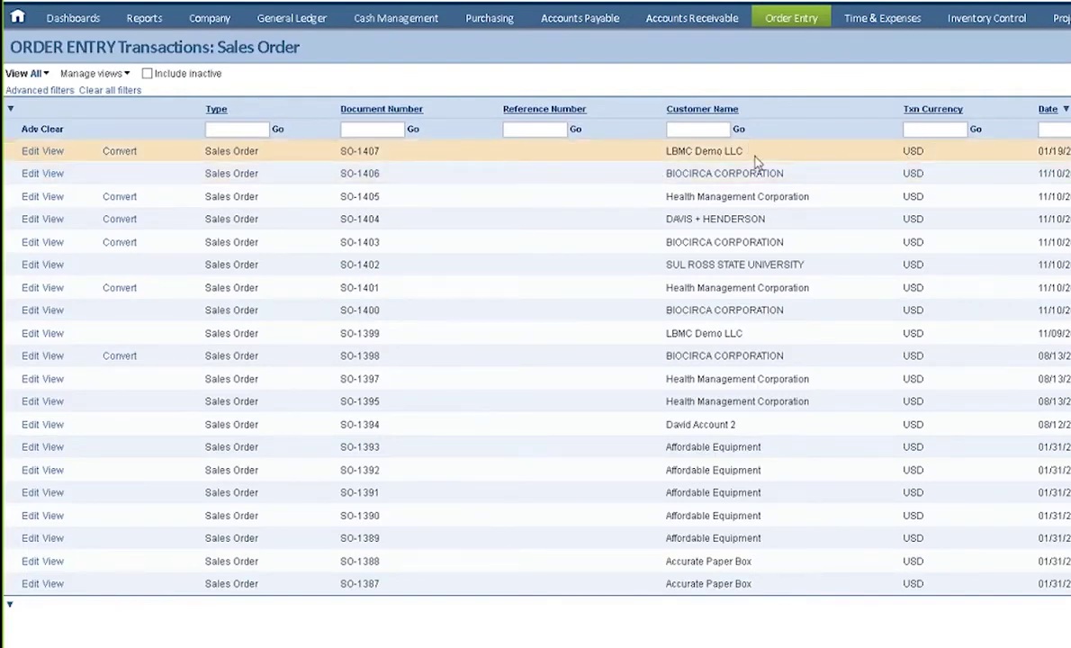
Convert LBMC Demo LLC's newest sales order to a sales invoice and post the invoice
{"action": "left_click", "coordinate": [31, 151]}
{"action": "left_click", "coordinate": [124, 154]}
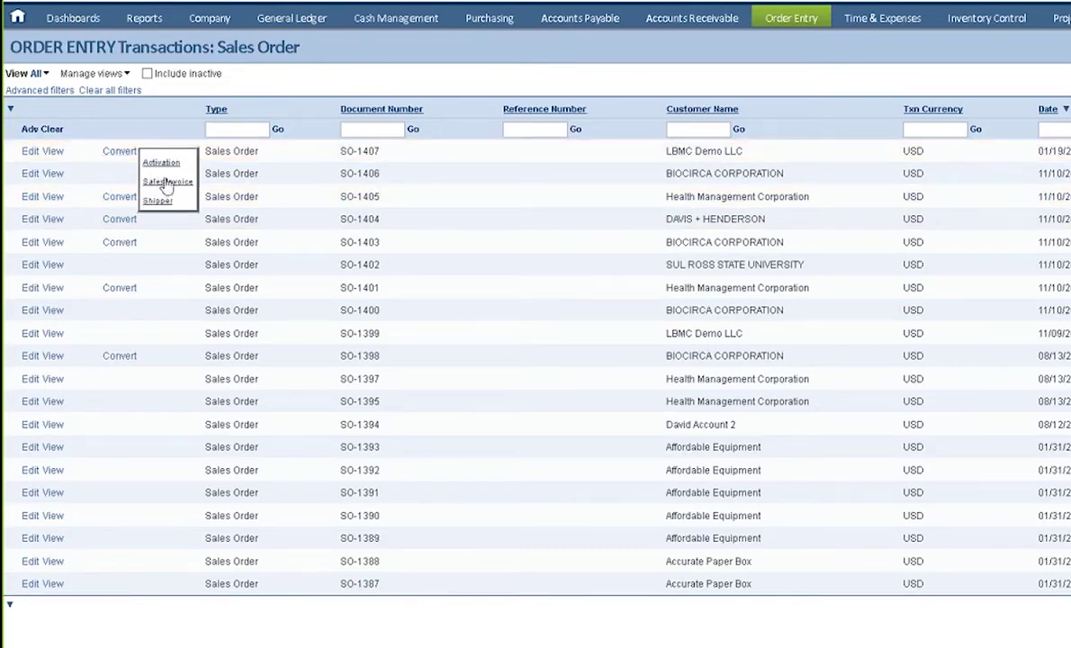
{"action": "left_click", "coordinate": [170, 185]}
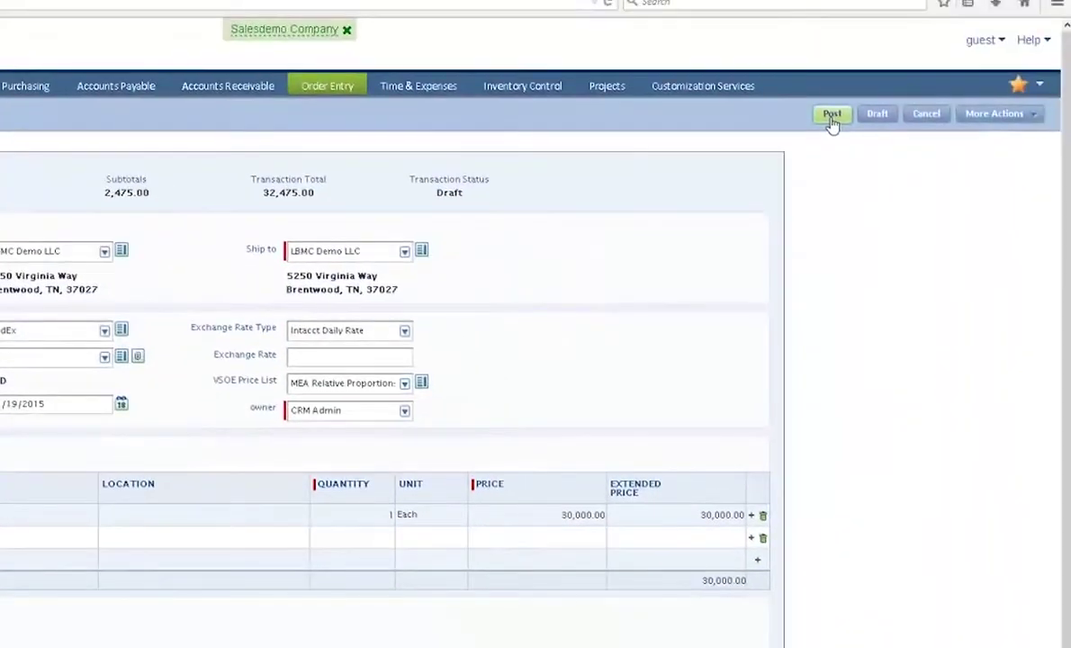
{"action": "left_click", "coordinate": [832, 115]}
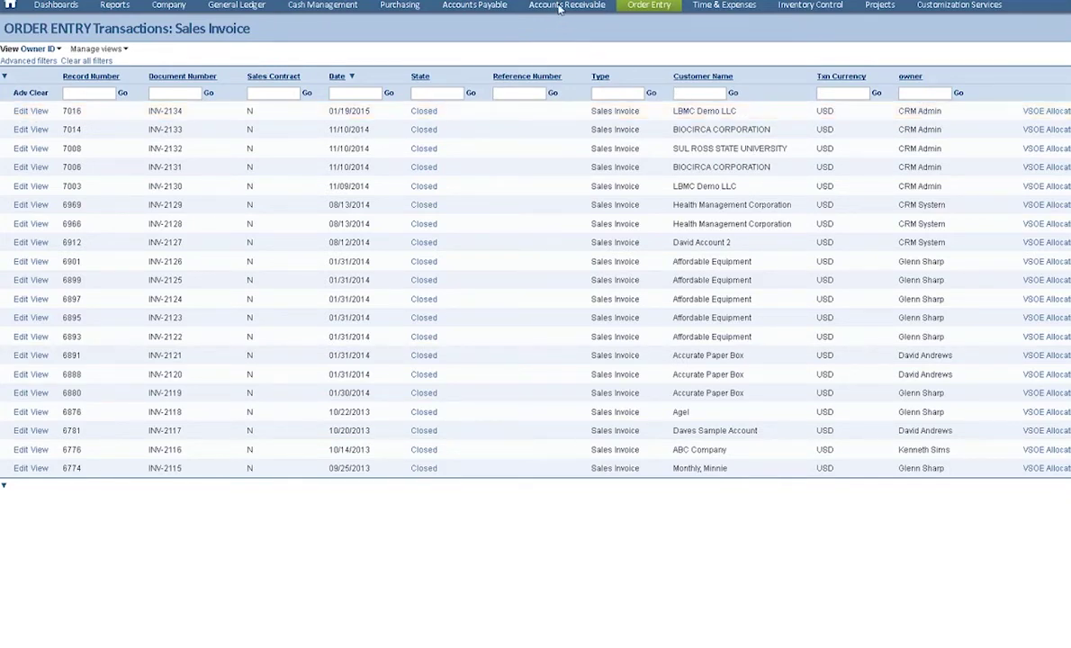
Start receiving a payment in Accounts Receivable and select LBMC Demo LLC as the customer
{"action": "mouse_move", "coordinate": [560, 9]}
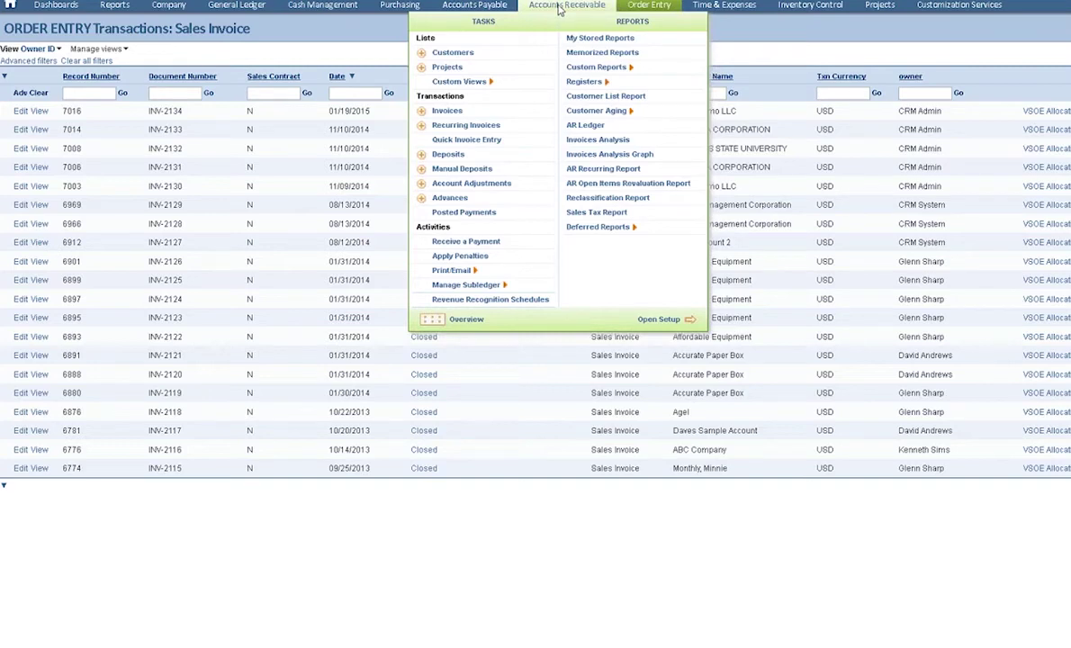
{"action": "left_click", "coordinate": [479, 244]}
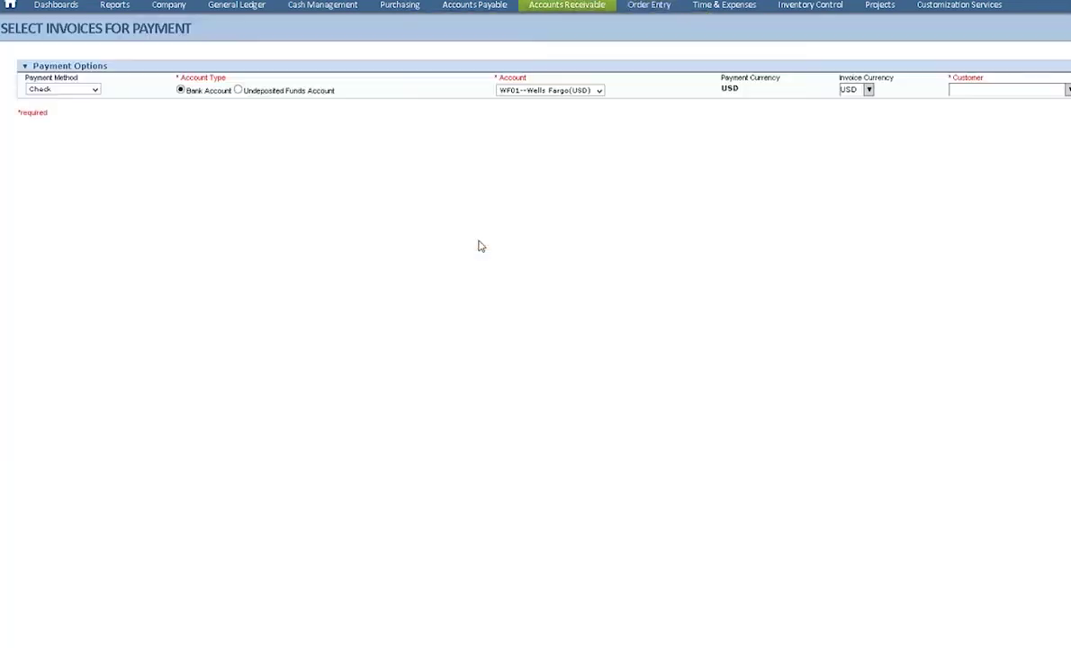
{"action": "left_click", "coordinate": [972, 87]}
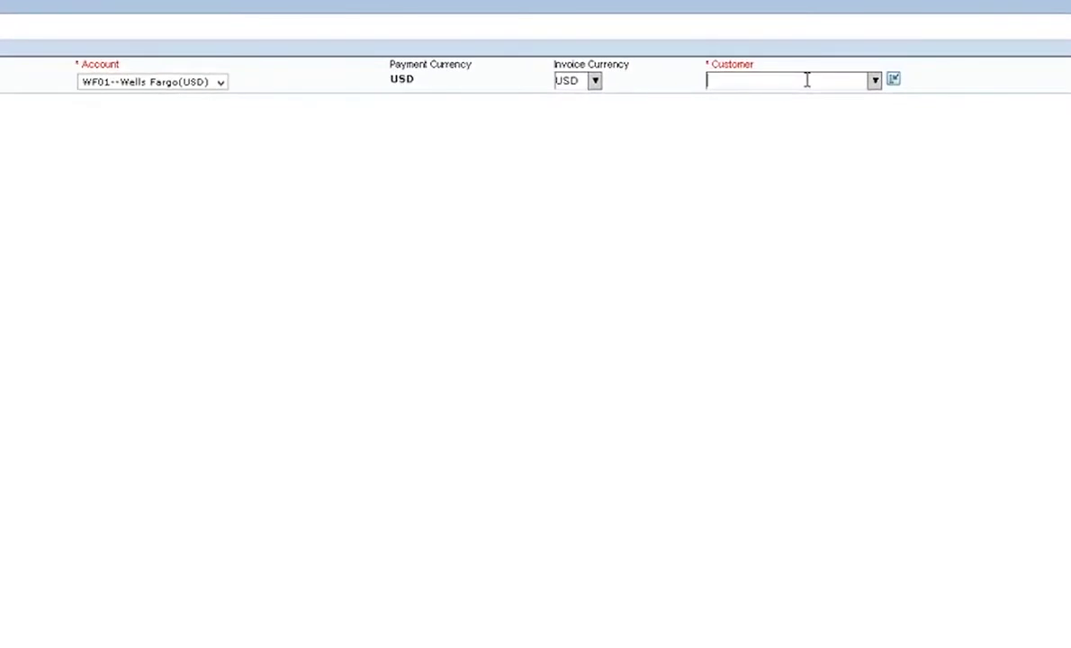
{"action": "type", "text": "lbmc"}
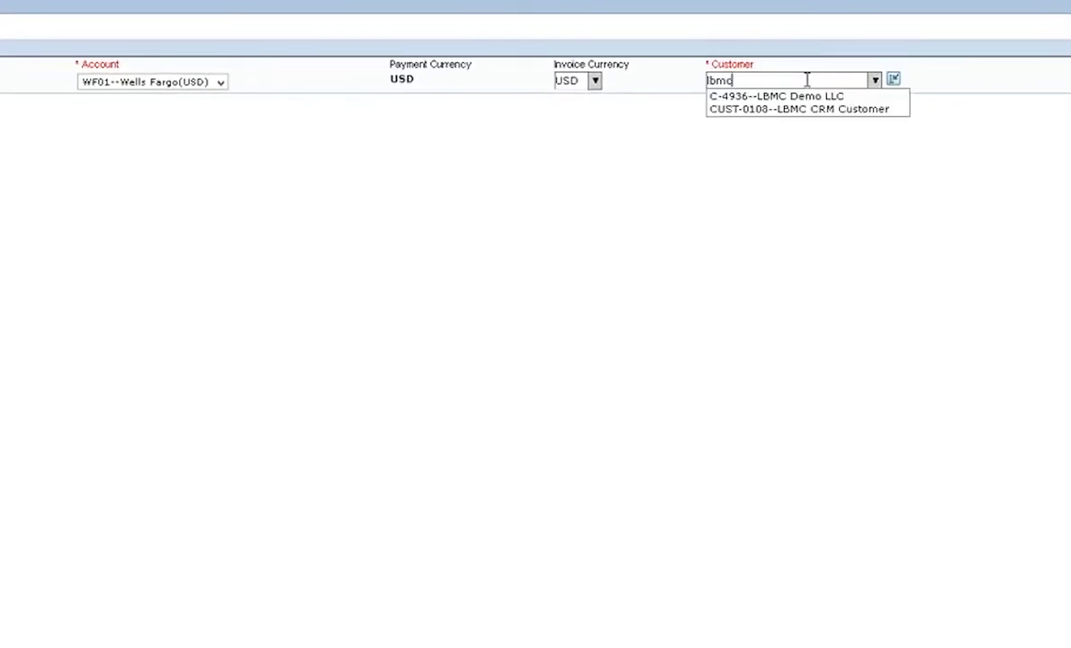
{"action": "left_click", "coordinate": [807, 98]}
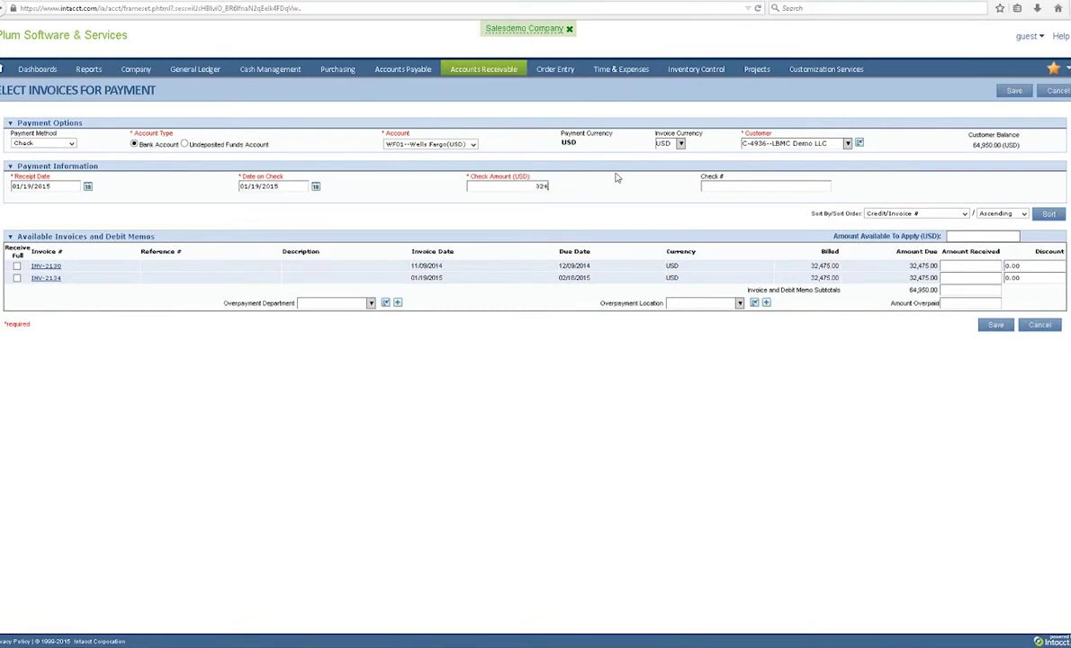
Record a check payment of 32,475.00 with check number 123456, apply it in full to the invoice dated 01/19/2015, and save it
{"action": "type", "text": "75.00"}
{"action": "type", "text": "123456"}
{"action": "left_click", "coordinate": [17, 278]}
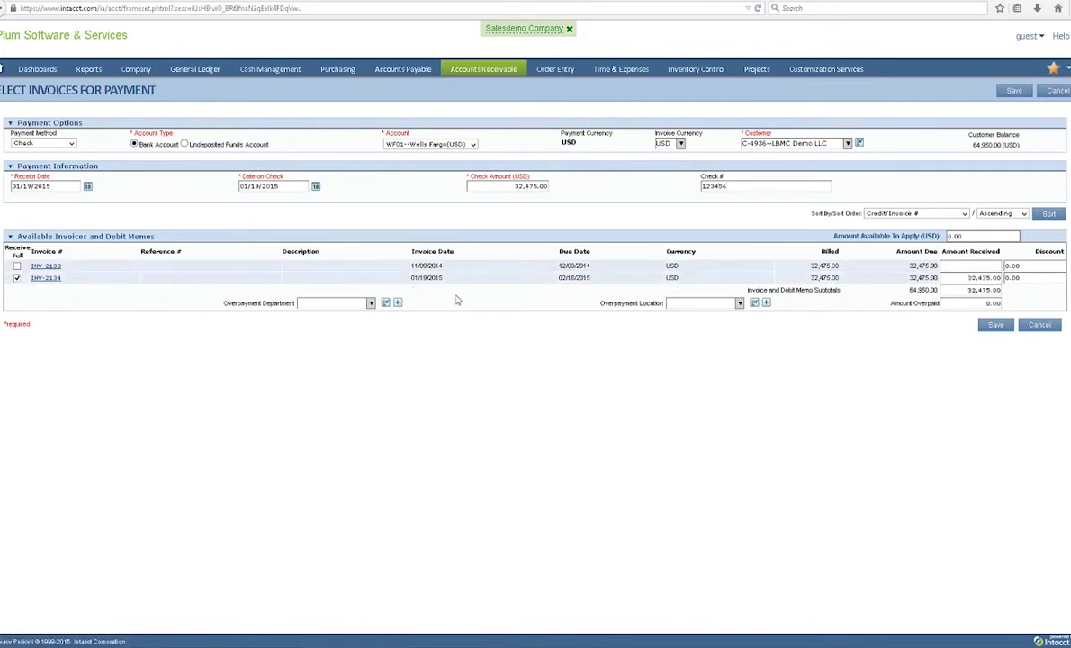
{"action": "left_click", "coordinate": [994, 326]}
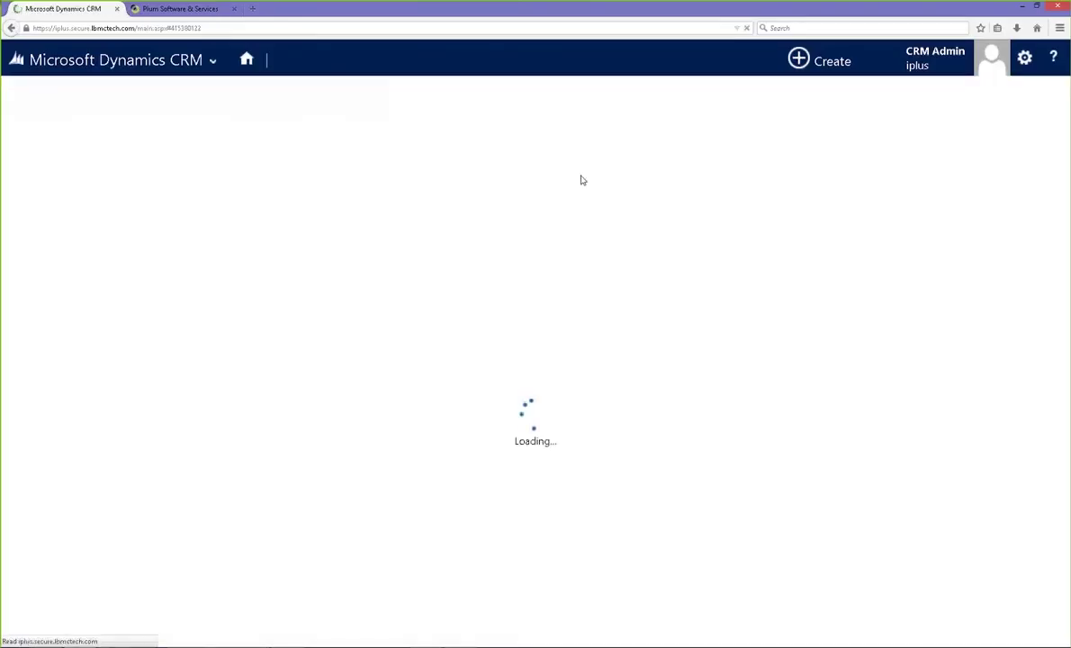
Switch back to Dynamics CRM, open the completed invoice from LBMC Demo LLC's Sales Information and review its shipping details and totals
{"action": "left_click_drag", "start_coordinate": [1058, 315], "coordinate": [1057, 453]}
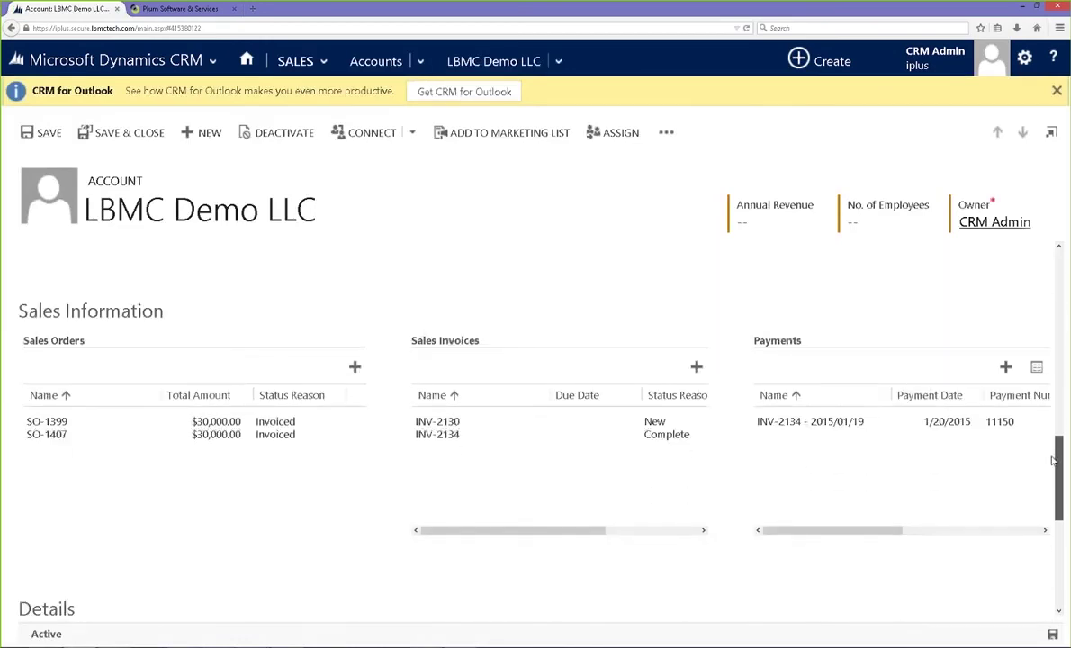
{"action": "left_click_drag", "start_coordinate": [1055, 453], "coordinate": [1053, 460]}
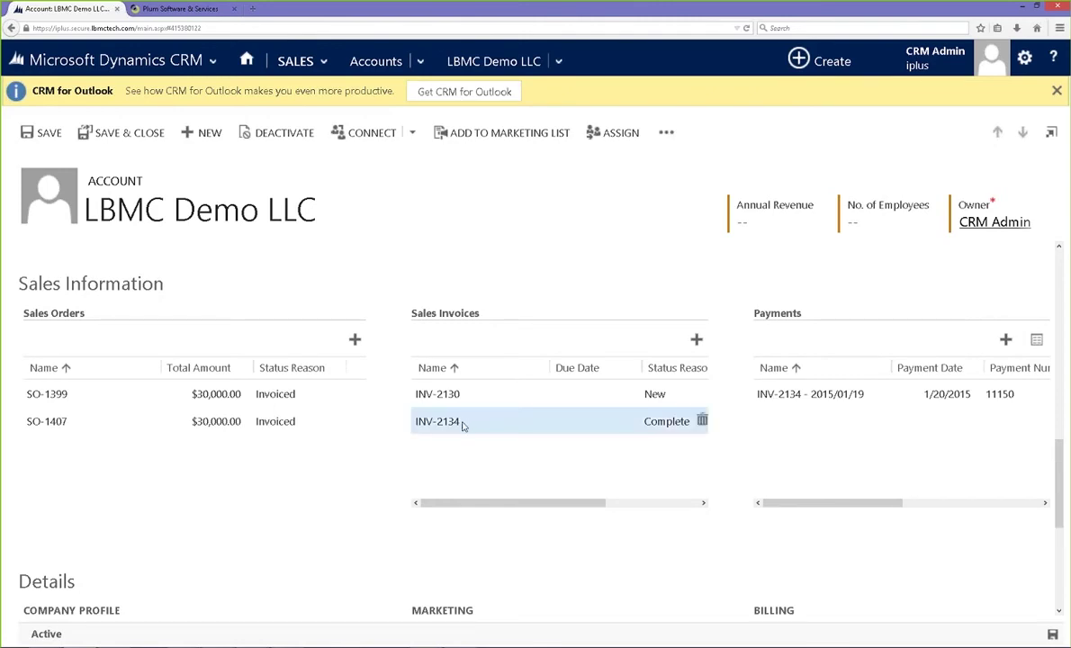
{"action": "left_click", "coordinate": [525, 426]}
{"action": "double_click", "coordinate": [525, 424]}
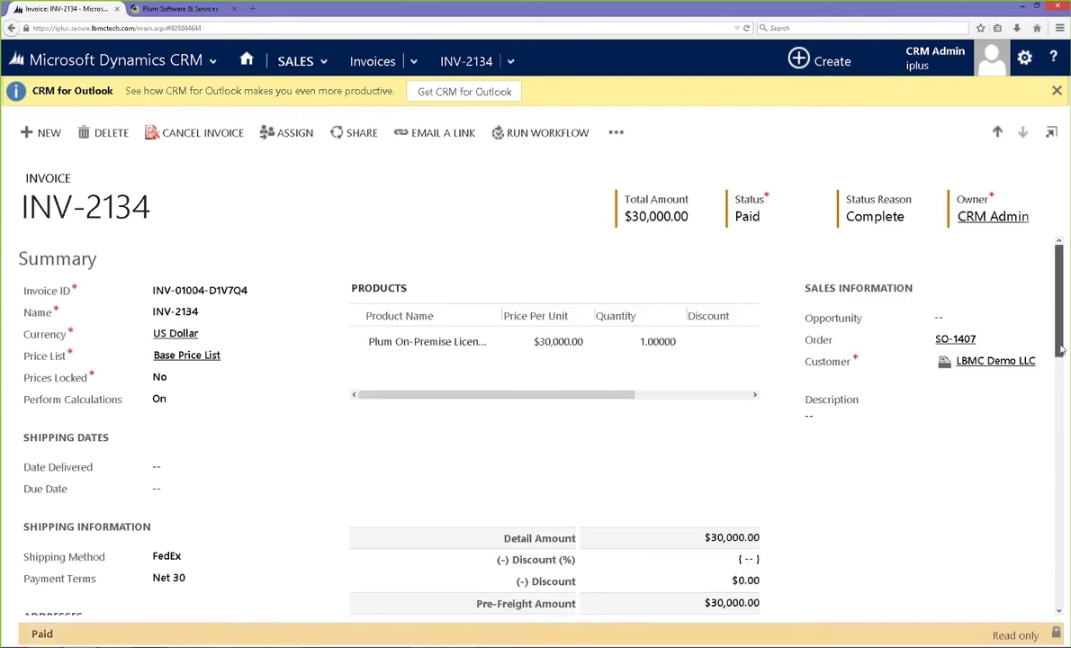
{"action": "left_click_drag", "start_coordinate": [1060, 324], "coordinate": [1061, 359]}
{"action": "scroll", "coordinate": [921, 419], "scroll_direction": "down", "scroll_amount": 2}
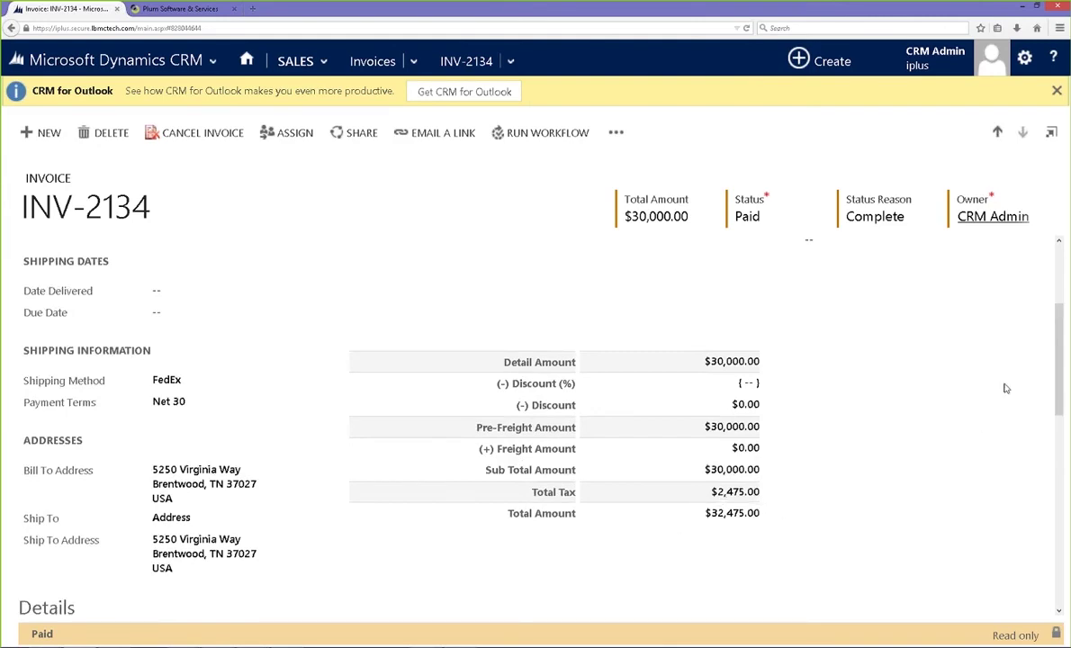
{"action": "scroll", "coordinate": [1052, 296], "scroll_direction": "up", "scroll_amount": 4}
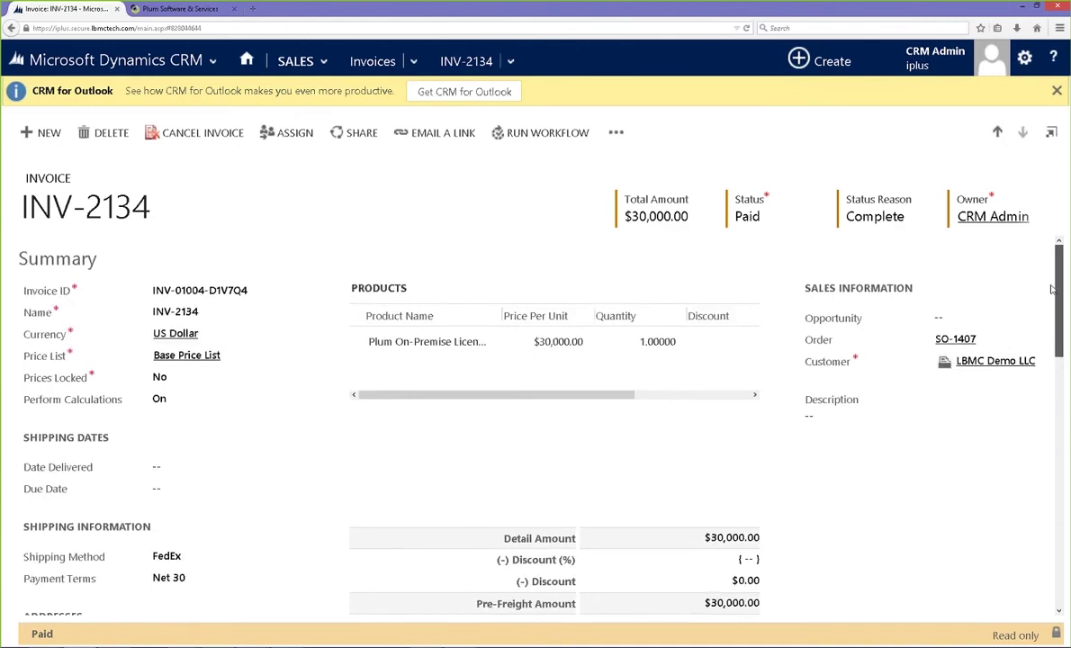
Open the payment record associated with the invoice, and from it return to the LBMC Demo LLC account's Sales Information
{"action": "left_click", "coordinate": [511, 62]}
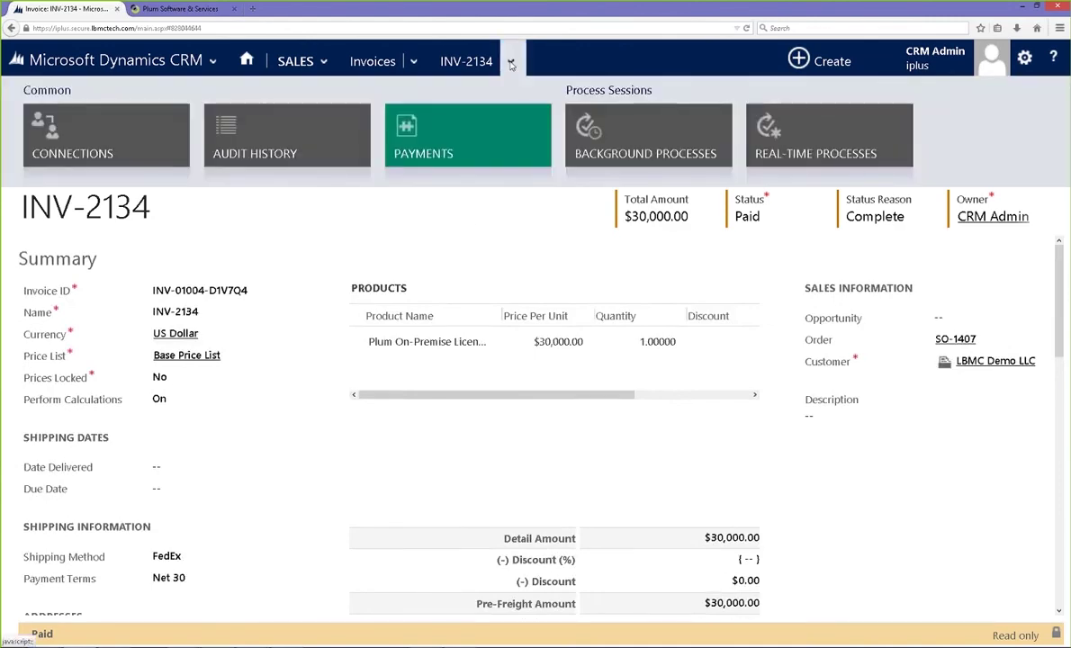
{"action": "left_click", "coordinate": [466, 134]}
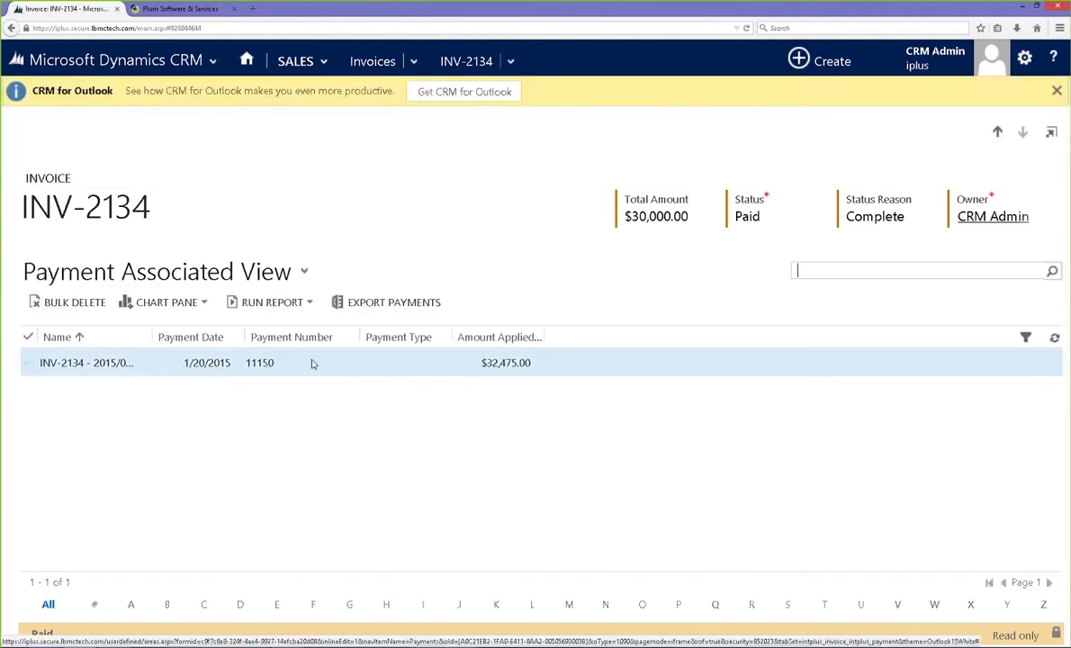
{"action": "double_click", "coordinate": [265, 363]}
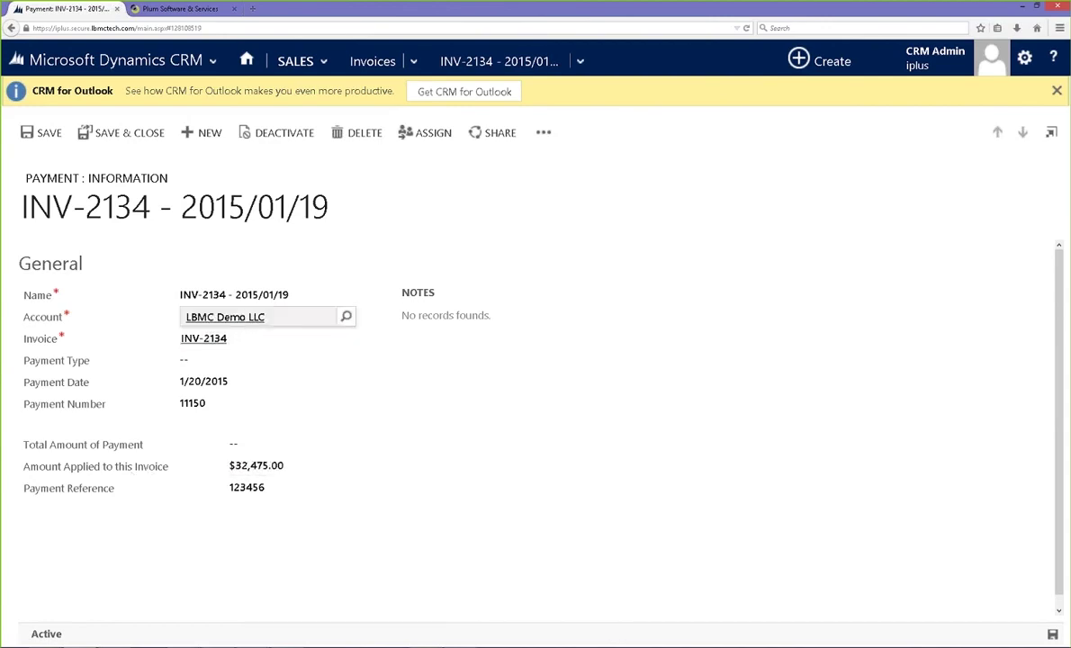
{"action": "left_click", "coordinate": [233, 317]}
{"action": "left_click_drag", "start_coordinate": [1055, 297], "coordinate": [904, 364]}
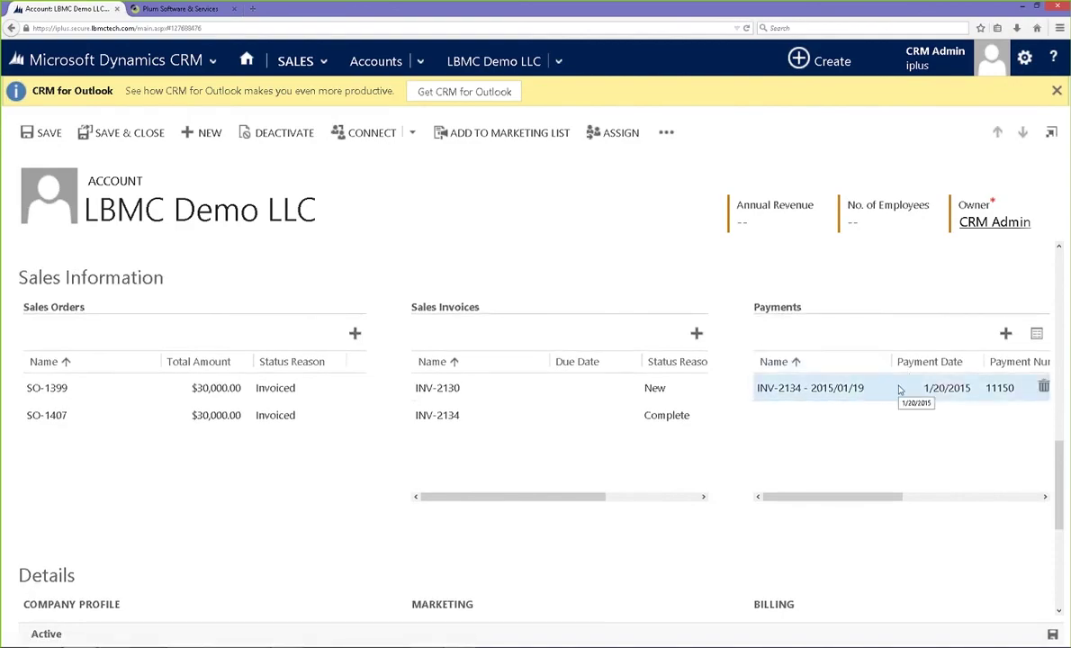